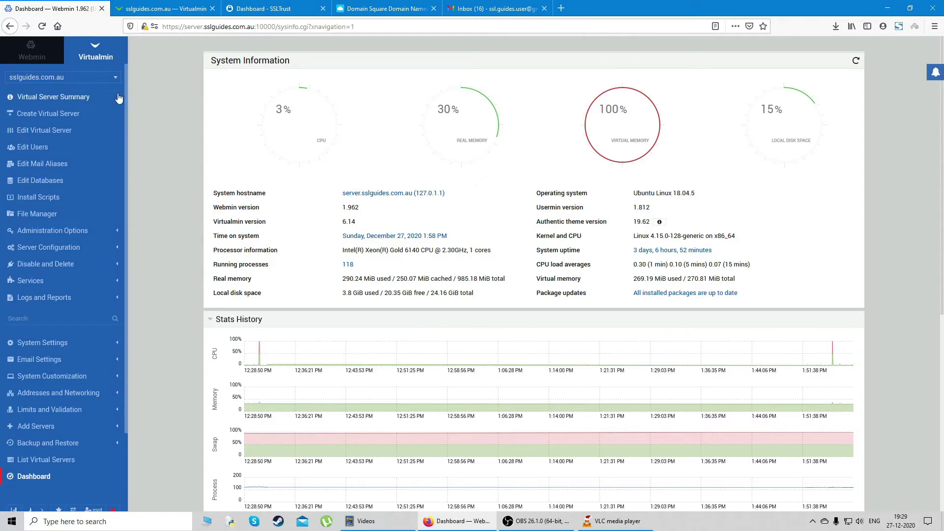
Check the virtual server domain list, then switch to the live sslguides.com.au site tab
left_click(85, 77)
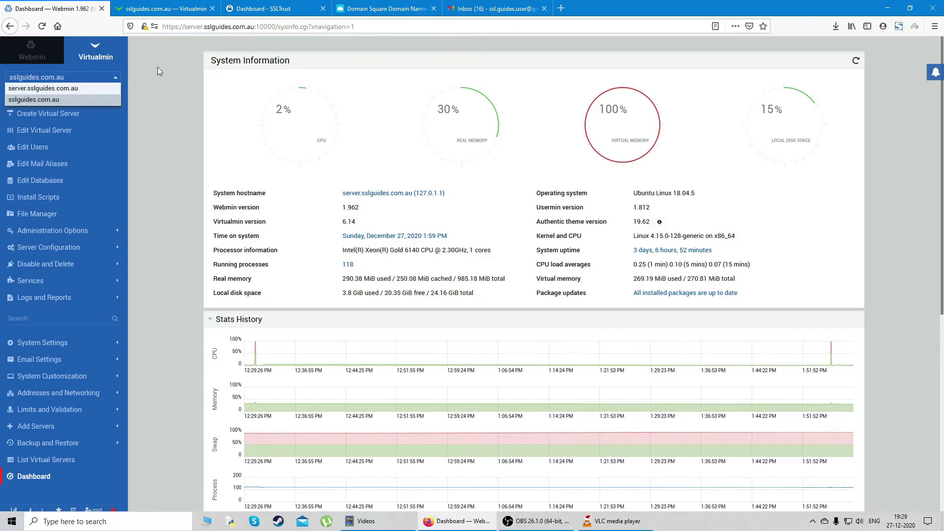
left_click(155, 4)
View the site's 'Connection not secure' information, then return to the Webmin dashboard
left_click(145, 27)
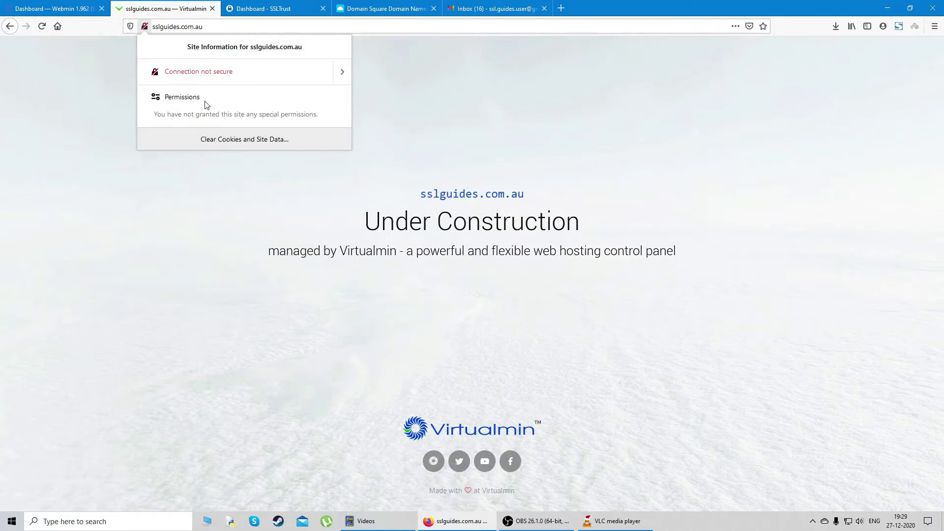
left_click(440, 149)
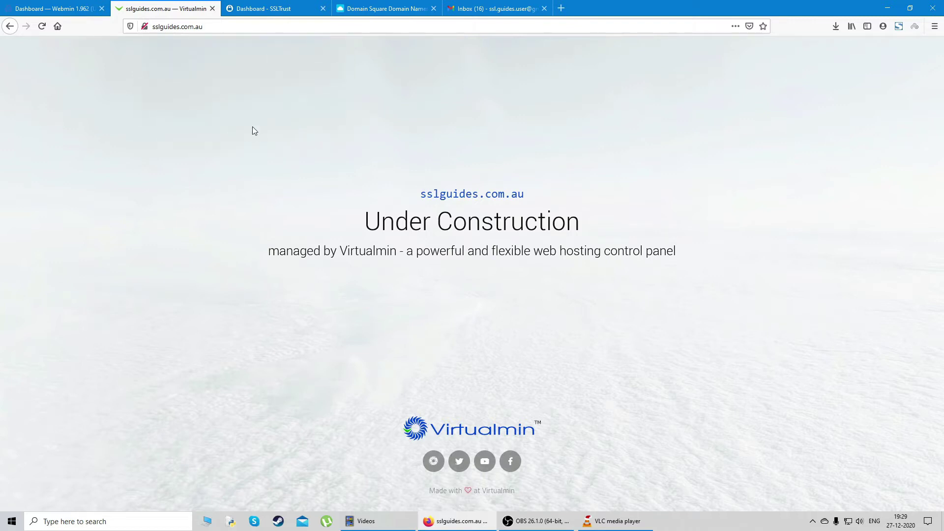
left_click(29, 7)
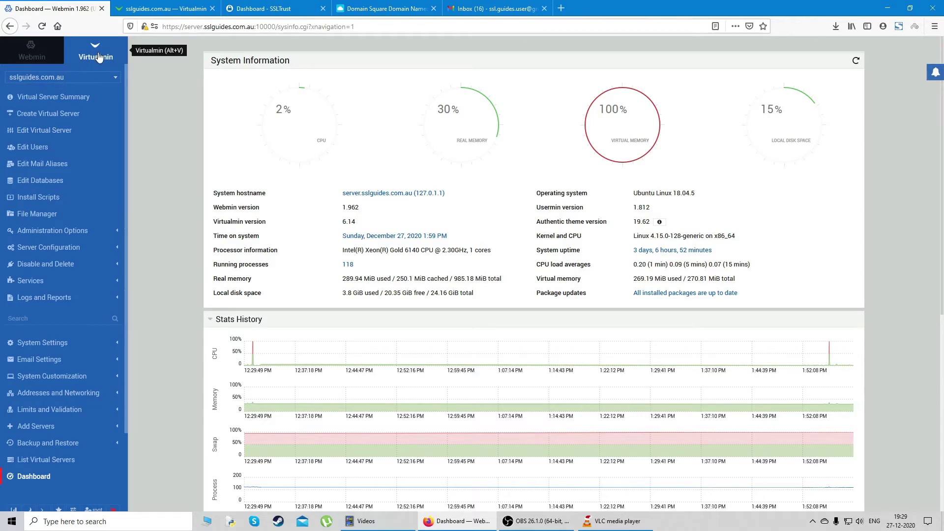
Expand Server Configuration and open Edit Virtual Server for sslguides.com.au
scroll(74, 209, "down", 1)
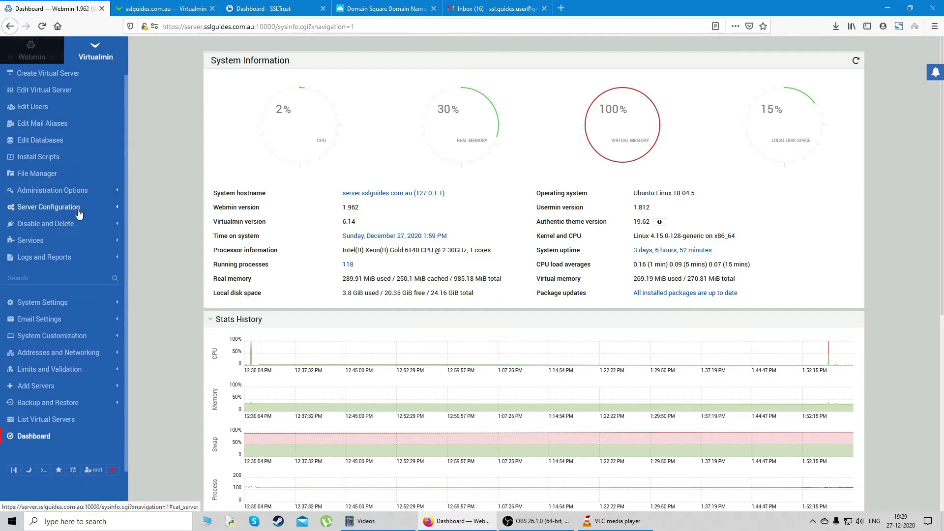
left_click(78, 213)
scroll(49, 266, "down", 1)
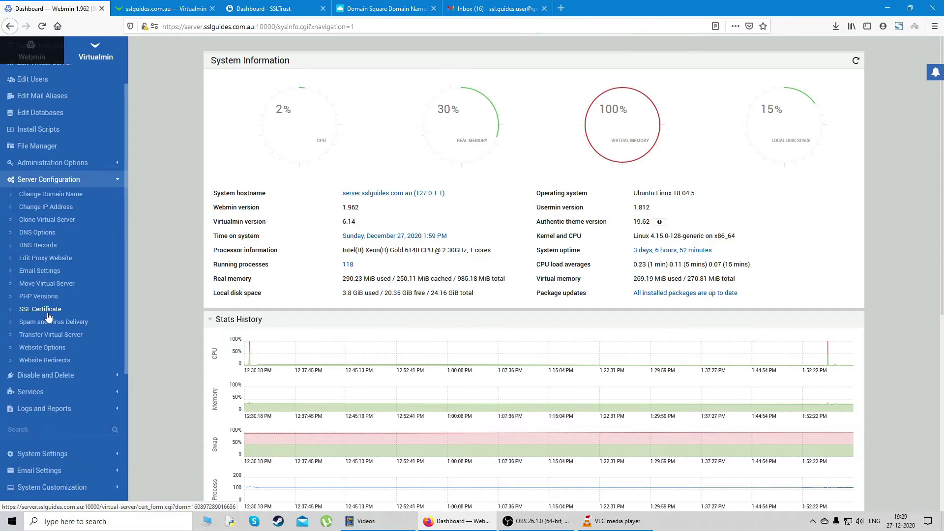
scroll(58, 314, "up", 3)
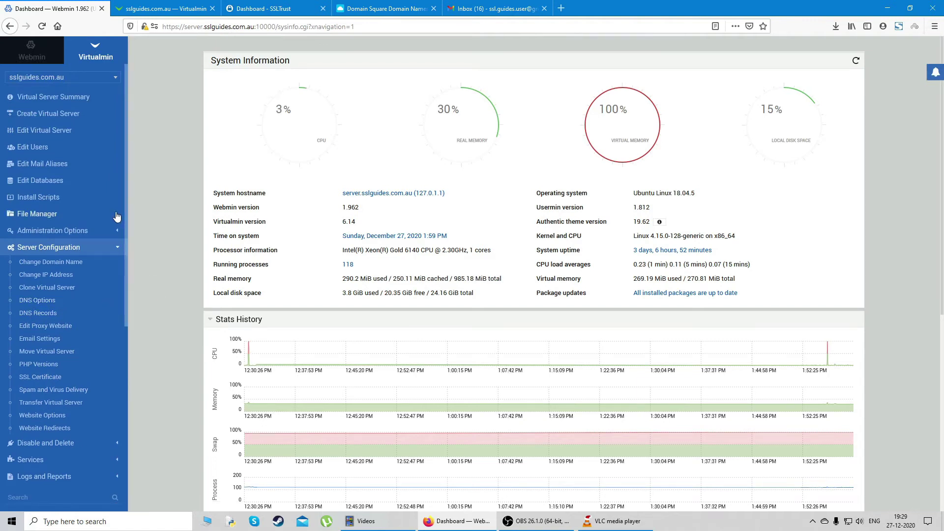
scroll(40, 281, "down", 3)
scroll(46, 301, "up", 3)
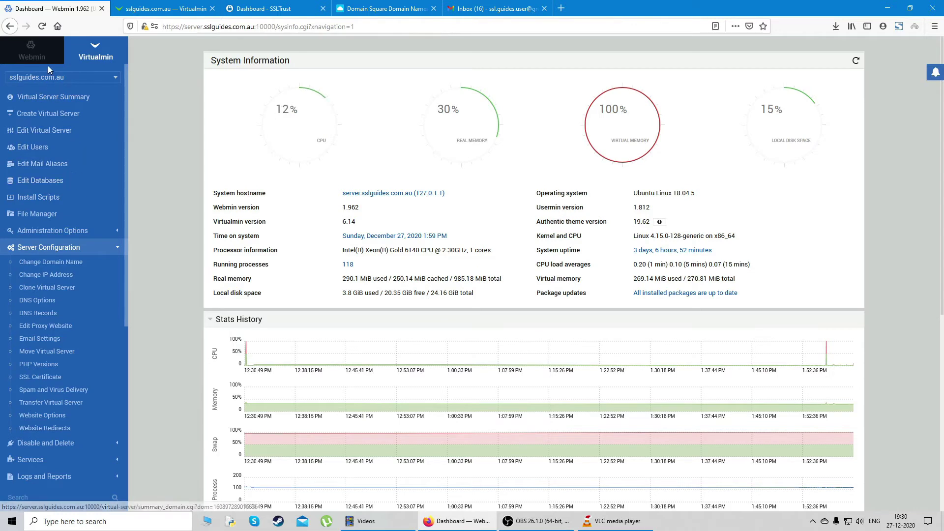
left_click(65, 133)
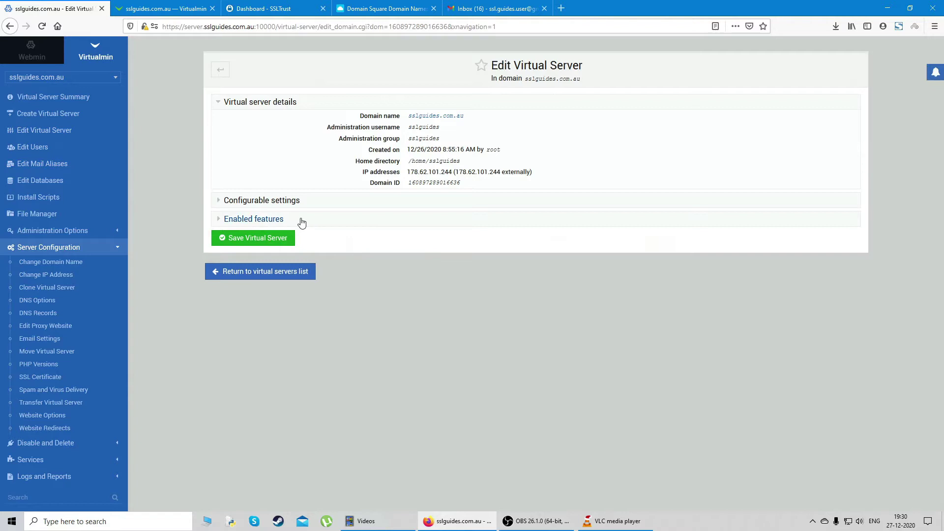
Review Enabled features, then open the SSL Certificate page showing the self-signed certificate expiring Dec 25 2025
left_click(255, 219)
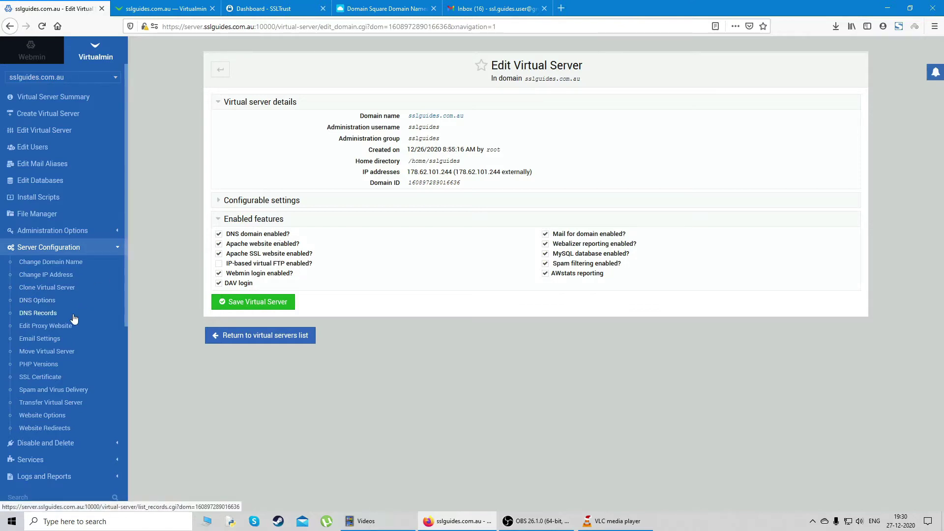
scroll(73, 319, "down", 1)
left_click(83, 352)
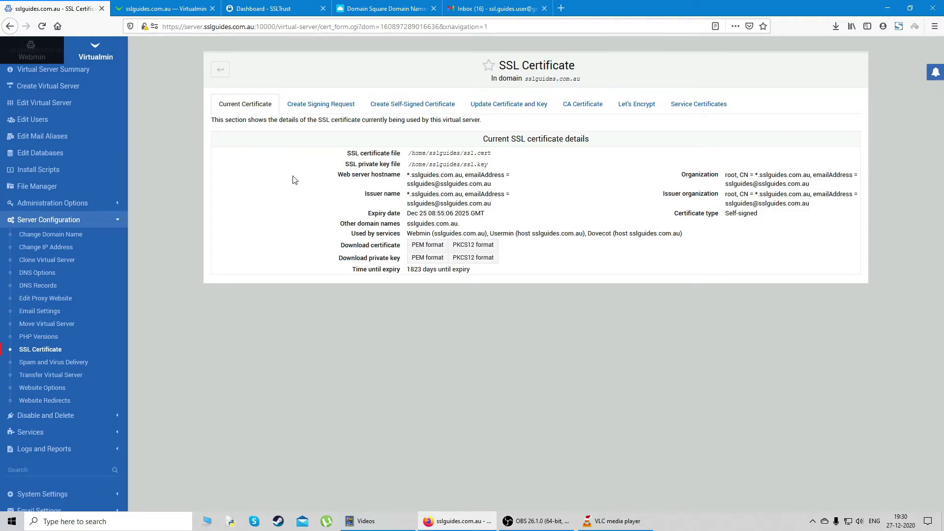
left_click(312, 106)
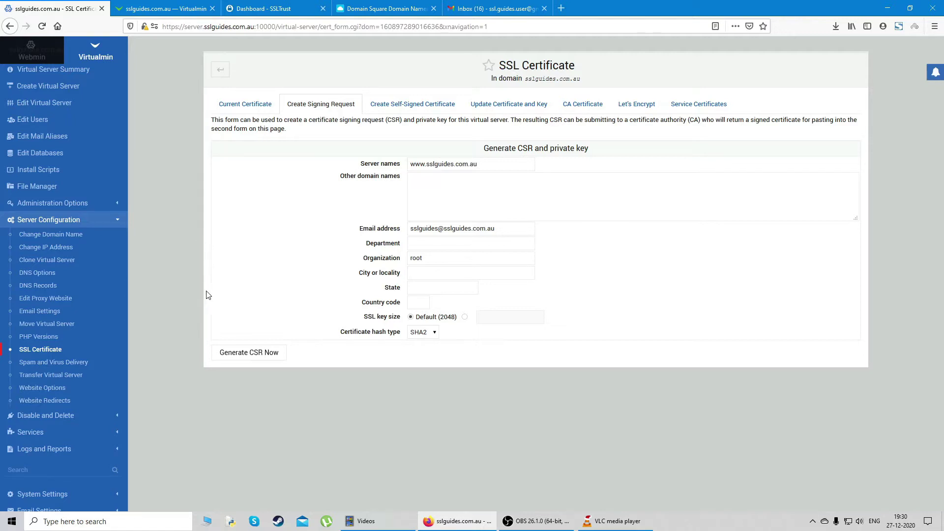
Add sslguides.com.au under Other domain names and fill in the contact e-mail address
left_click(447, 198)
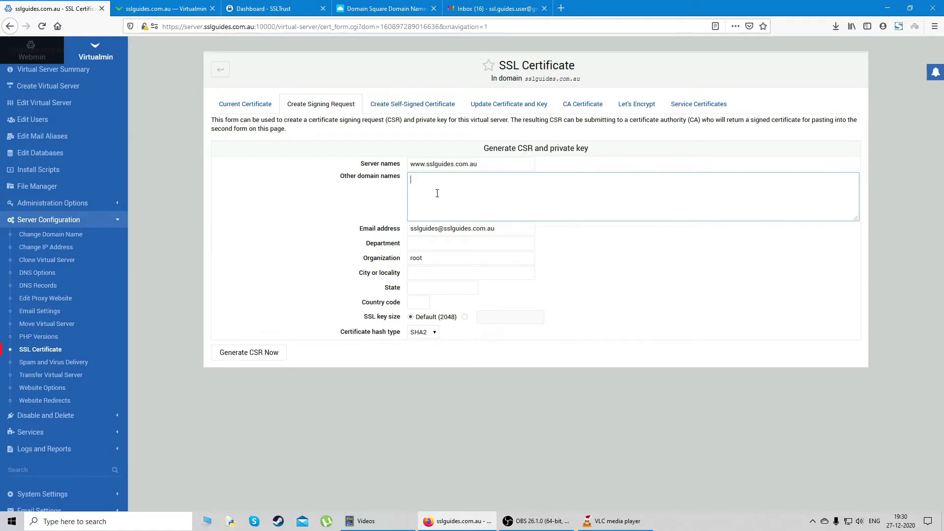
type("sslguides.")
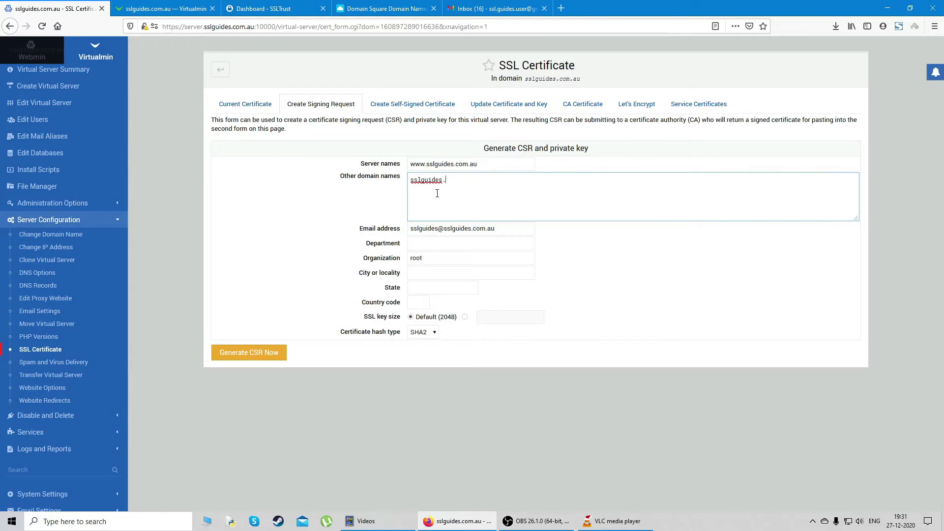
type("com.au")
triple_click(511, 228)
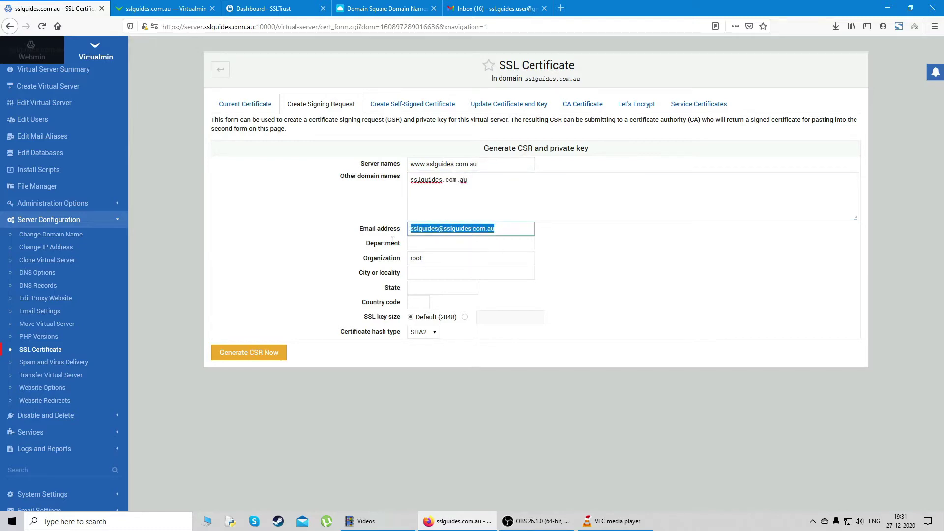
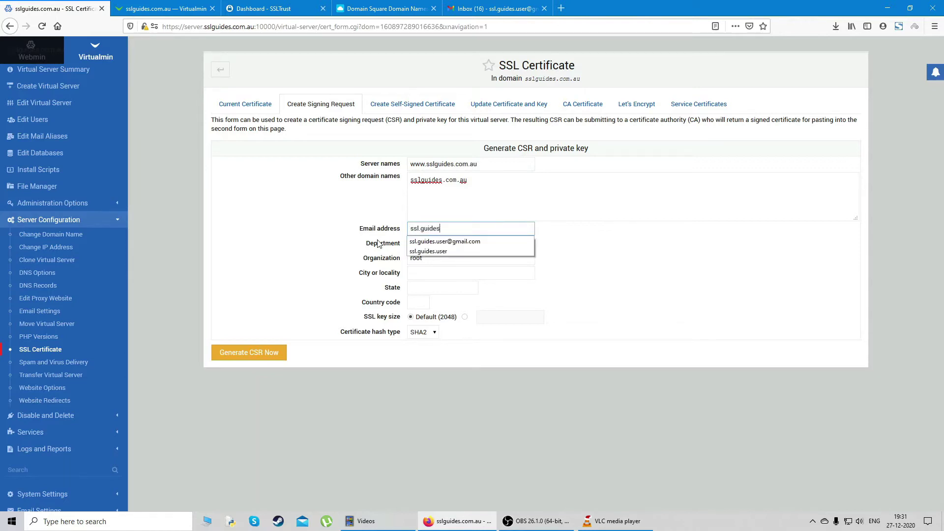
key("Down")
key("Return")
Set Organization to SSLTrust and City to Sydney
left_click(378, 243)
left_click(391, 257)
left_click(377, 257)
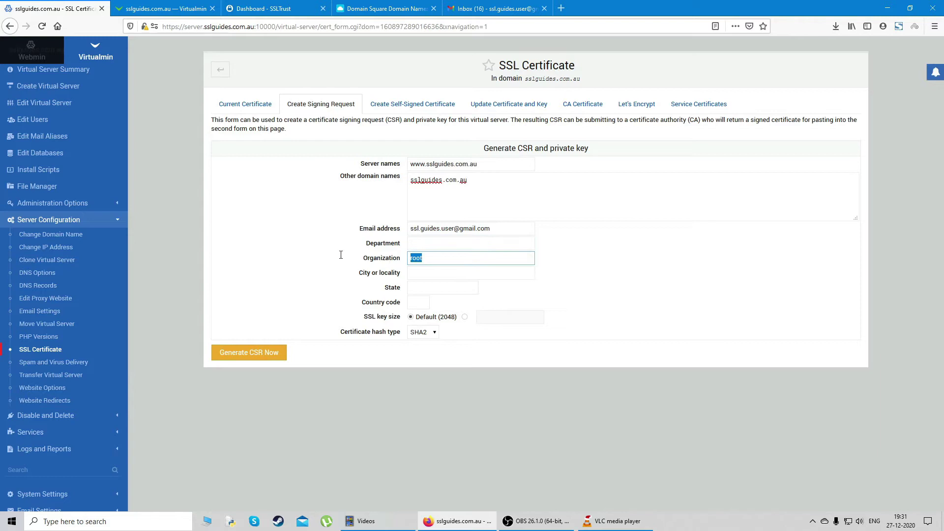
type("SS")
key("Down")
key("Return")
left_click(447, 271)
type("S")
left_click(451, 286)
Set State to NSW and Country code to AU
left_click(440, 289)
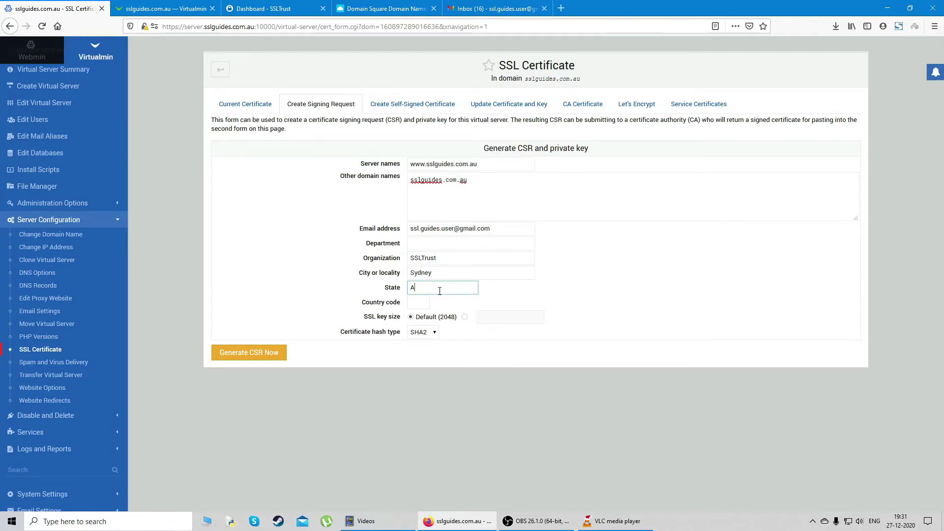
type("NS")
left_click(430, 300)
left_click(418, 303)
type("AU")
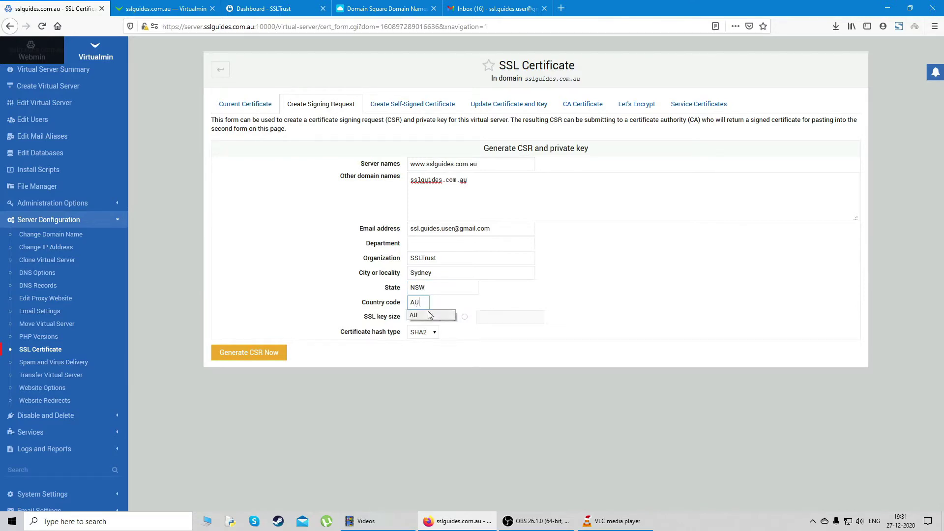
left_click(414, 315)
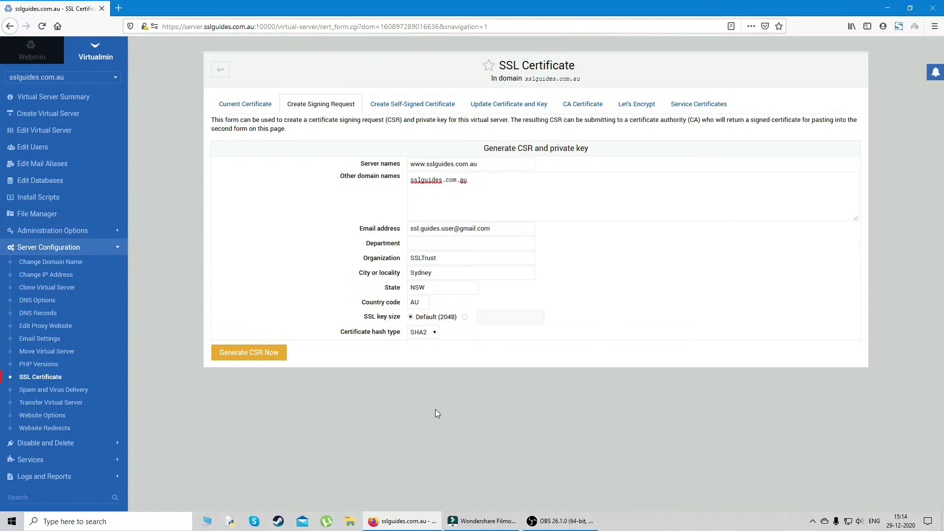
left_click(429, 339)
Generate the CSR and private key with SHA2 hashing, review the output, then go to SSLTrust dashboard
left_click(428, 358)
left_click(275, 362)
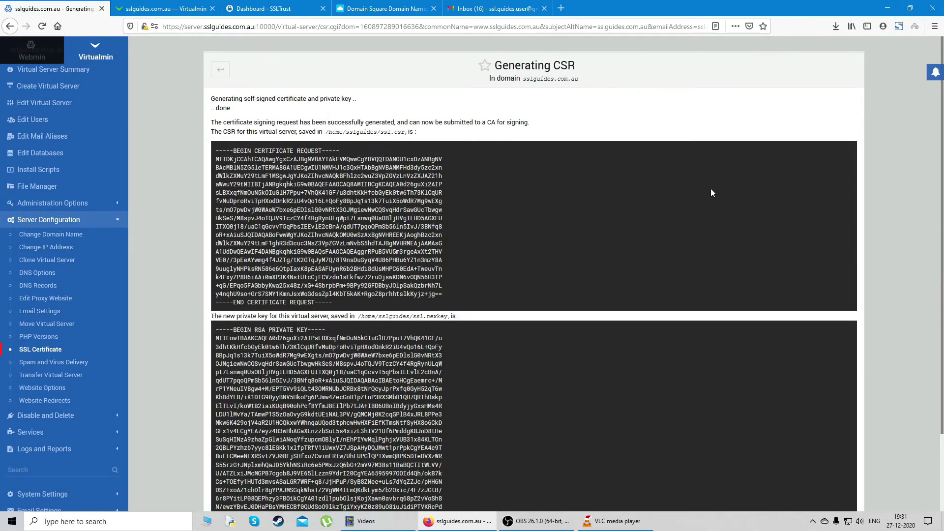
scroll(712, 193, "down", 3)
scroll(596, 227, "up", 2)
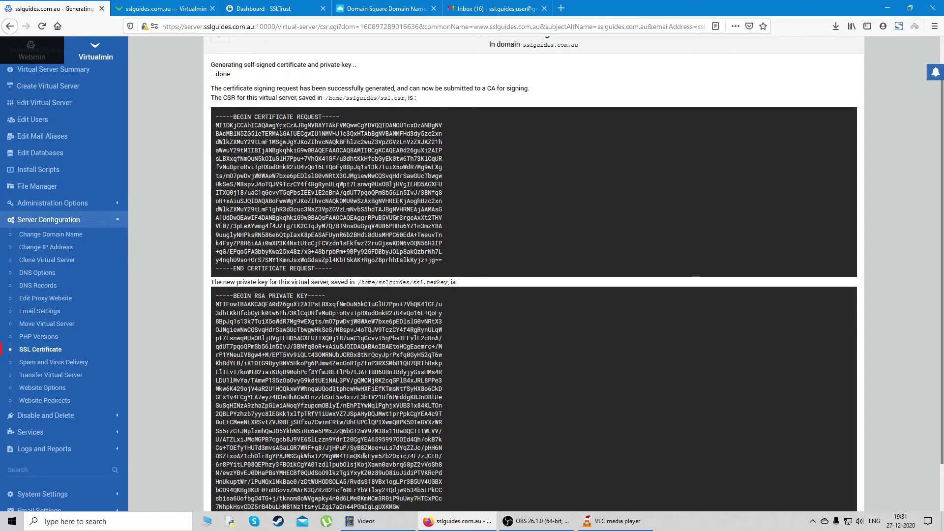
scroll(301, 116, "down", 2)
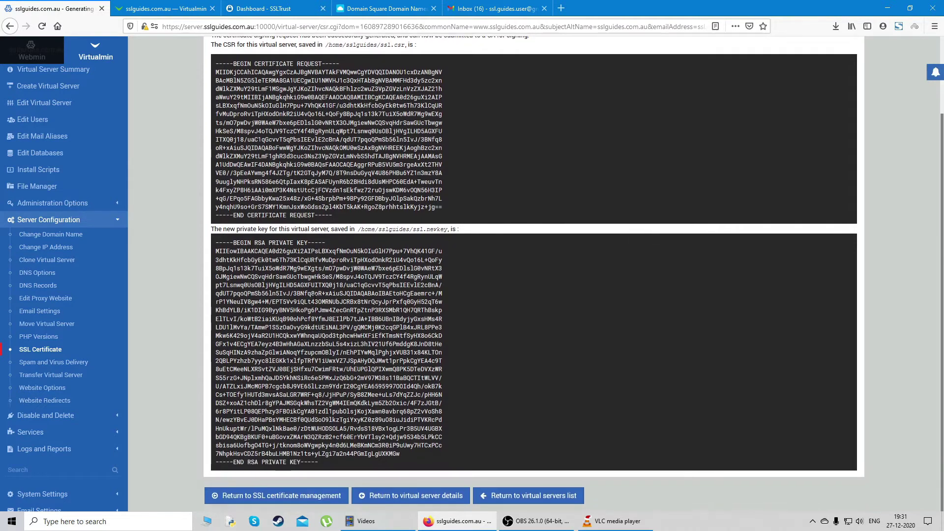
scroll(534, 273, "up", 3)
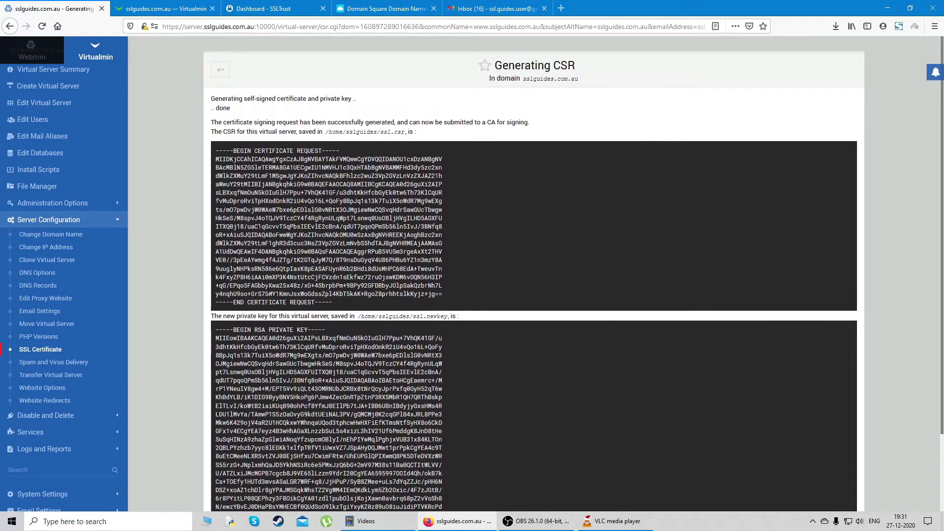
scroll(345, 330, "down", 3)
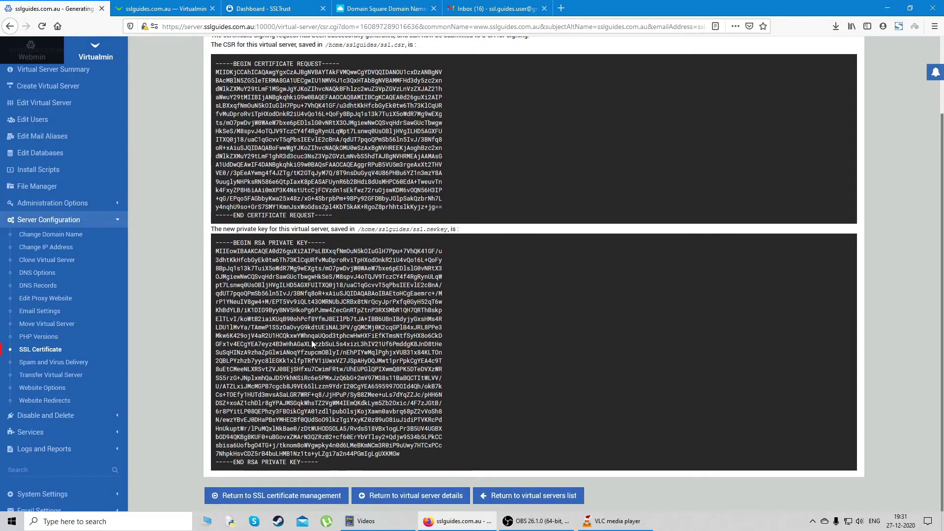
scroll(265, 325, "up", 3)
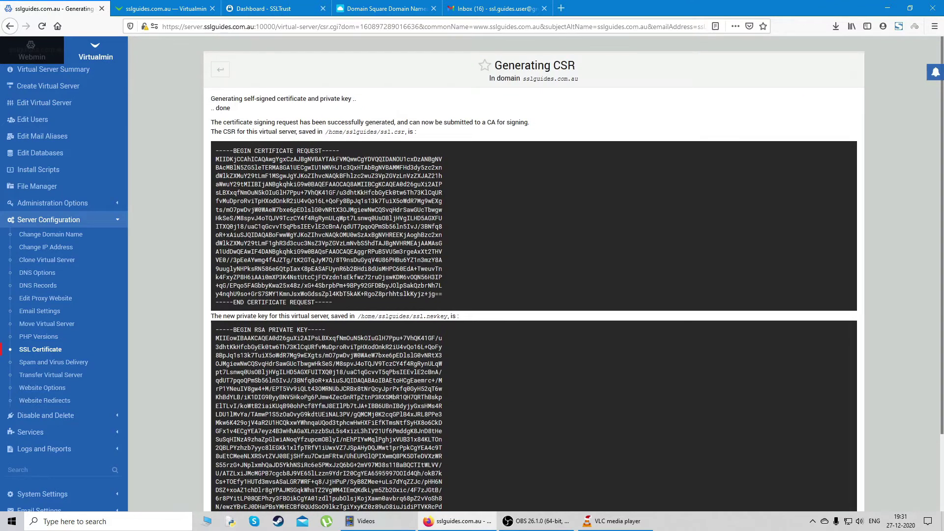
scroll(534, 273, "down", 3)
scroll(535, 273, "up", 3)
left_click(260, 8)
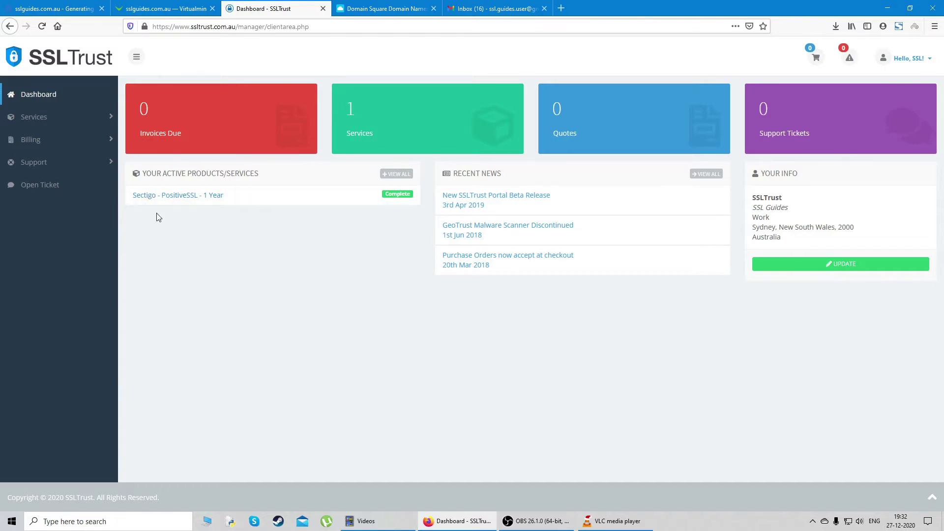
Open the Sectigo PositiveSSL - 1 Year order details
left_click(204, 202)
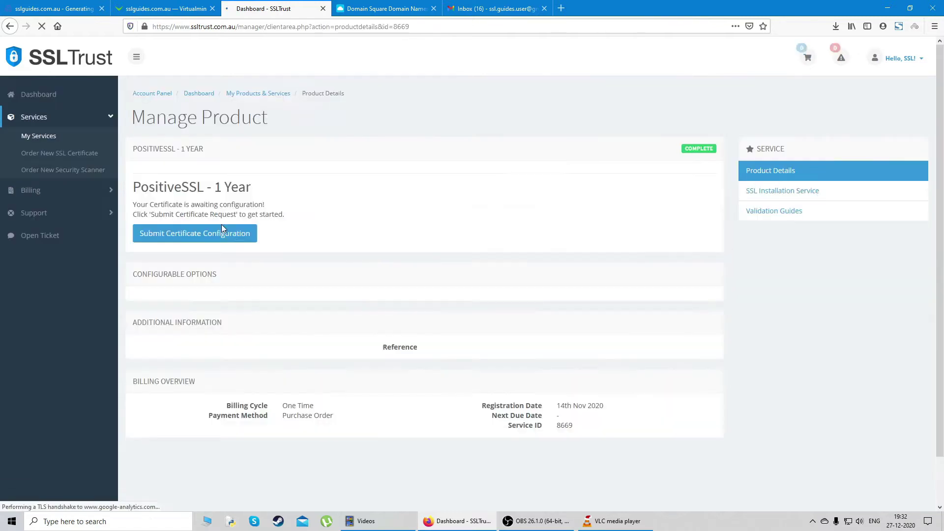
scroll(373, 187, "down", 2)
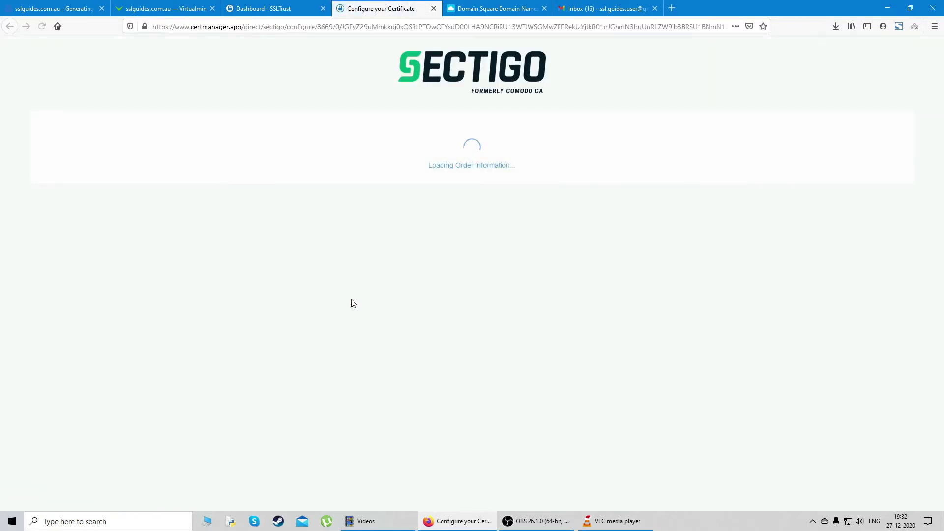
Copy the CSR from the Virtualmin tab and paste it into Sectigo's CSR box
scroll(335, 281, "down", 3)
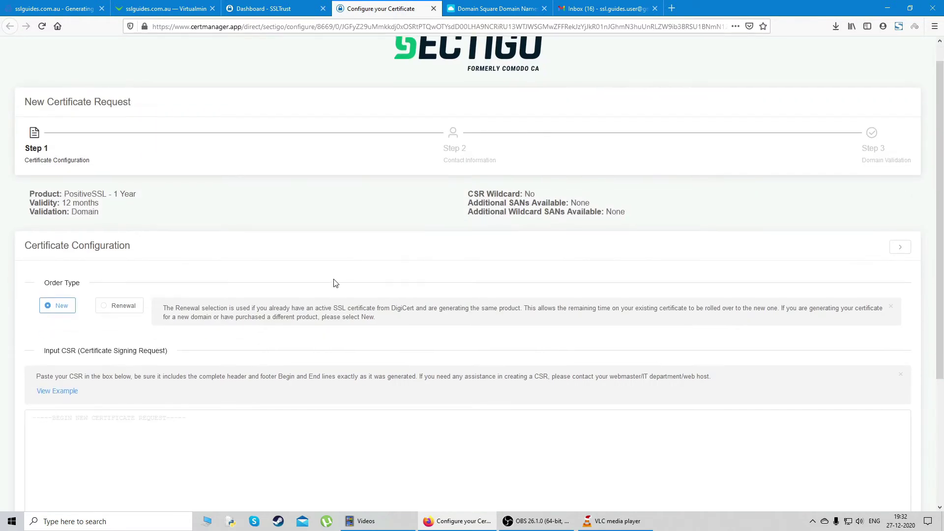
scroll(154, 225, "down", 1)
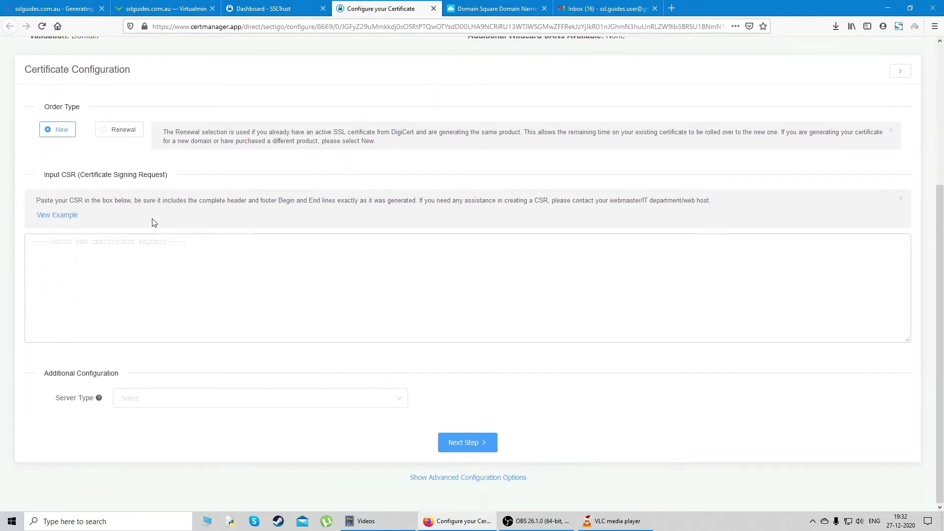
left_click(54, 9)
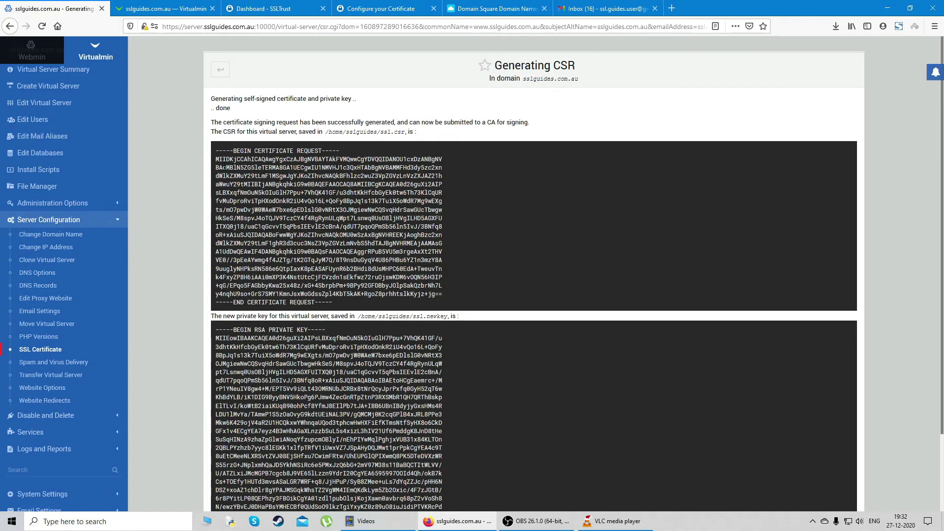
left_click_drag(215, 150, 333, 302)
right_click(287, 183)
left_click(292, 189)
left_click(265, 14)
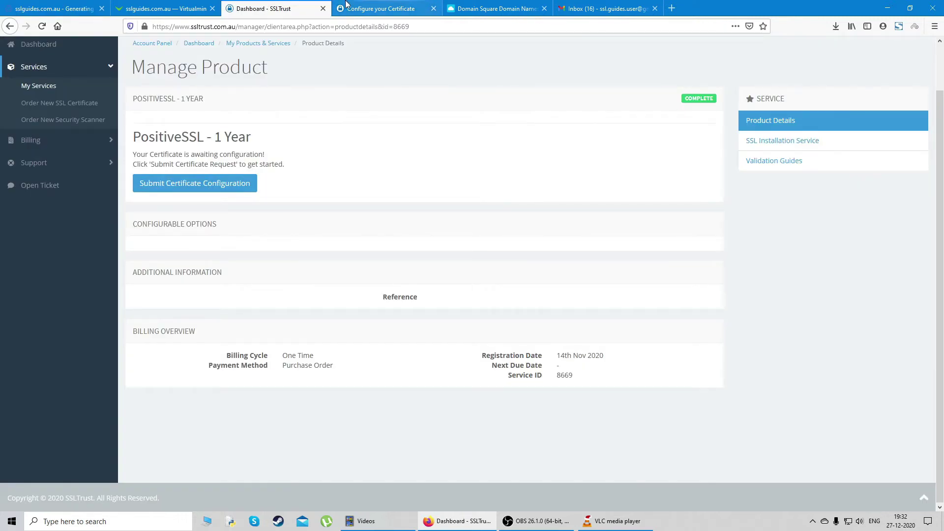
left_click(379, 9)
left_click(137, 235)
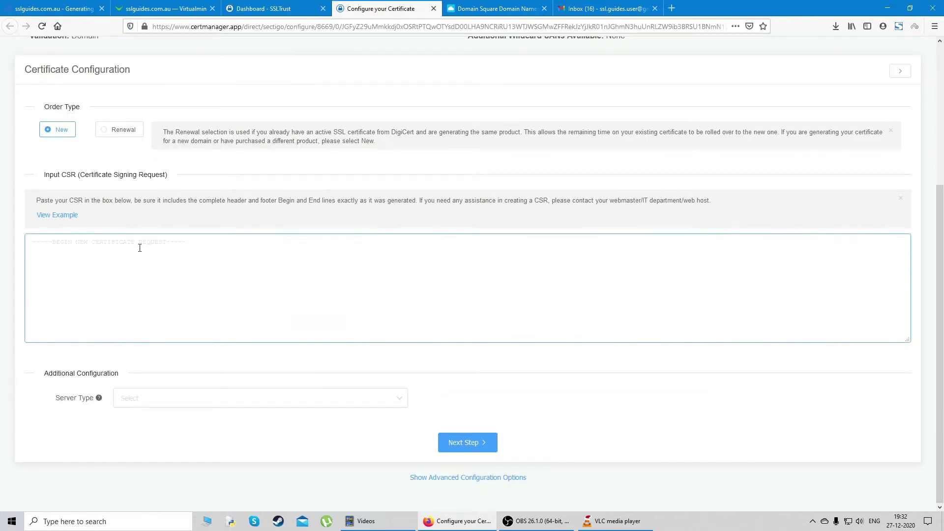
key("ctrl+v")
scroll(253, 299, "up", 10)
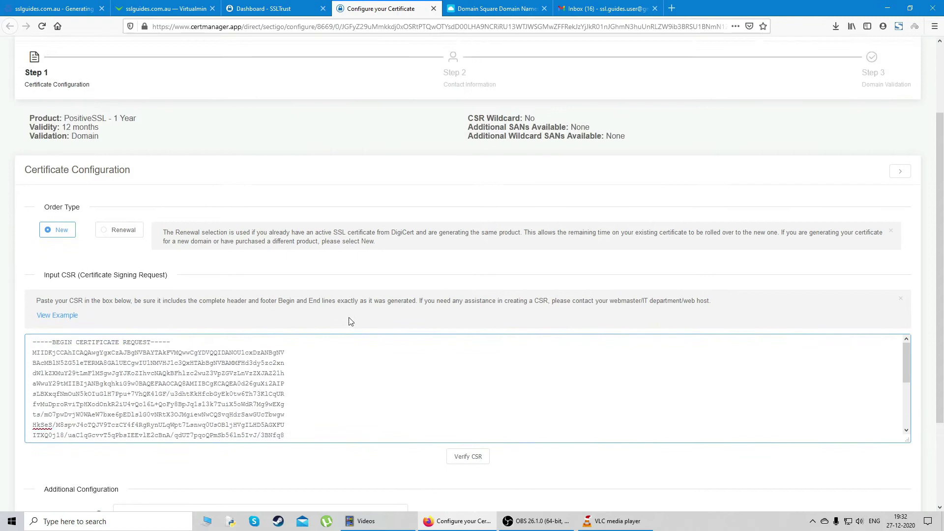
scroll(467, 369, "down", 2)
left_click(469, 357)
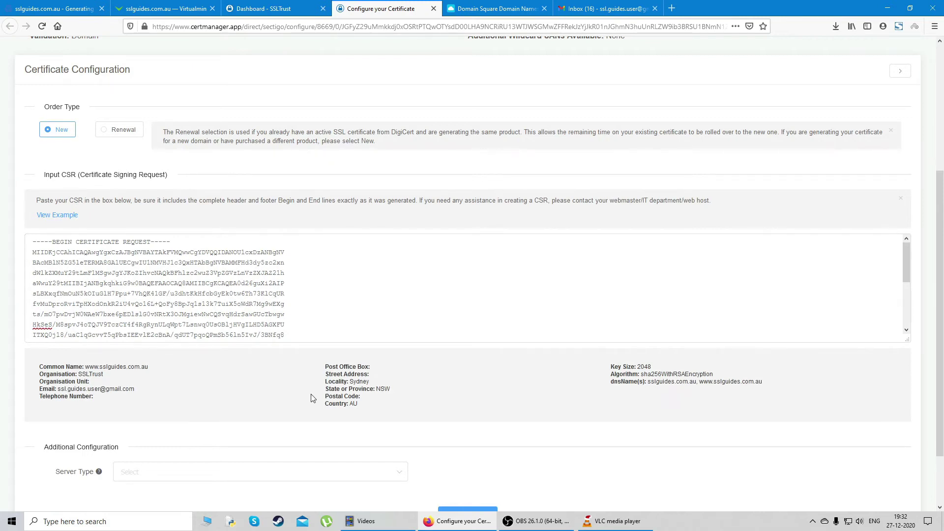
scroll(389, 381, "down", 1)
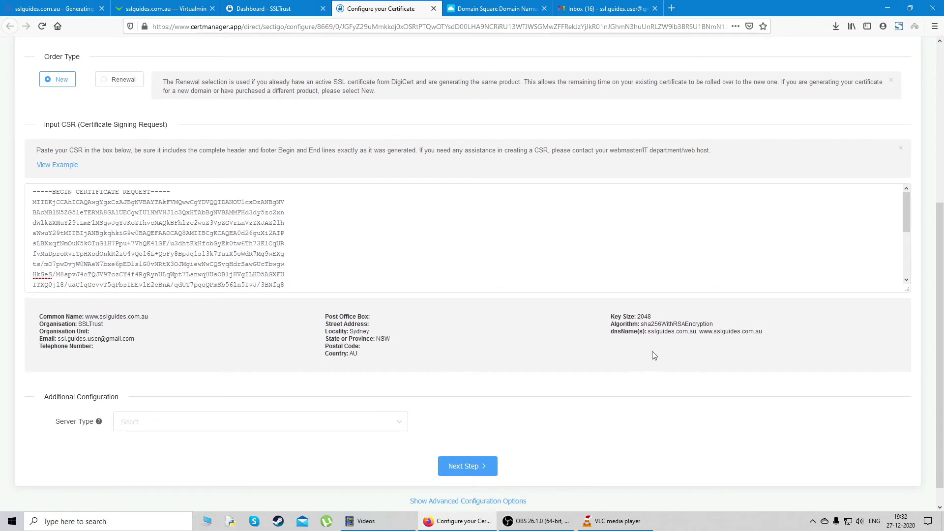
left_click(295, 426)
scroll(200, 386, "down", 2)
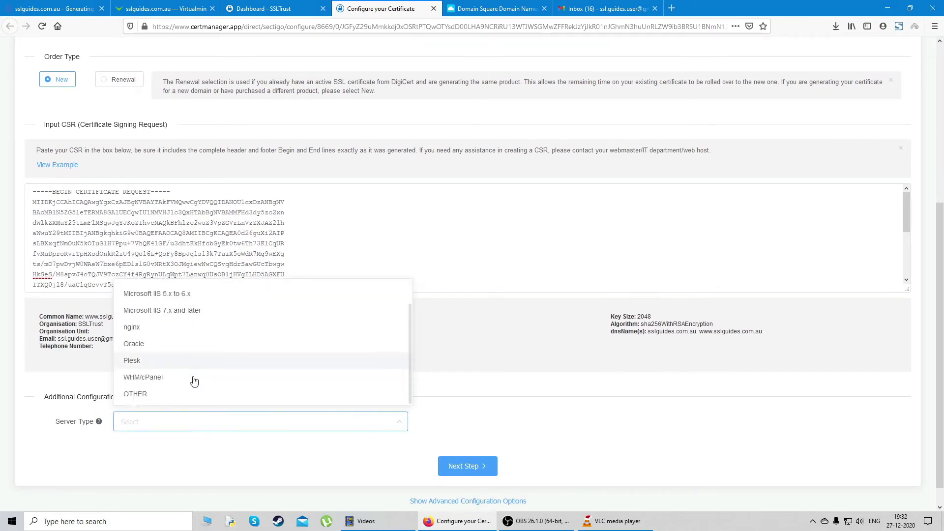
left_click(166, 396)
scroll(492, 423, "down", 1)
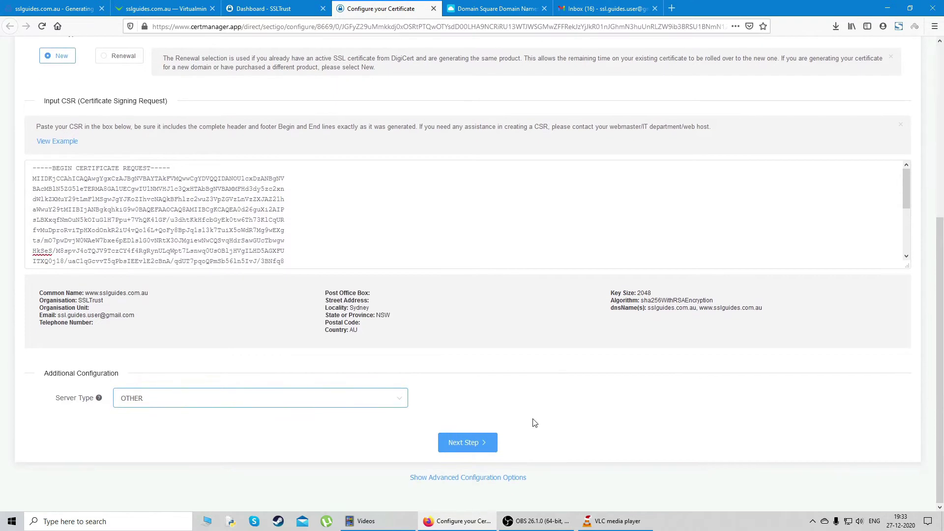
Fill in the admin contact's title, first name, last name and e-mail address
left_click(479, 449)
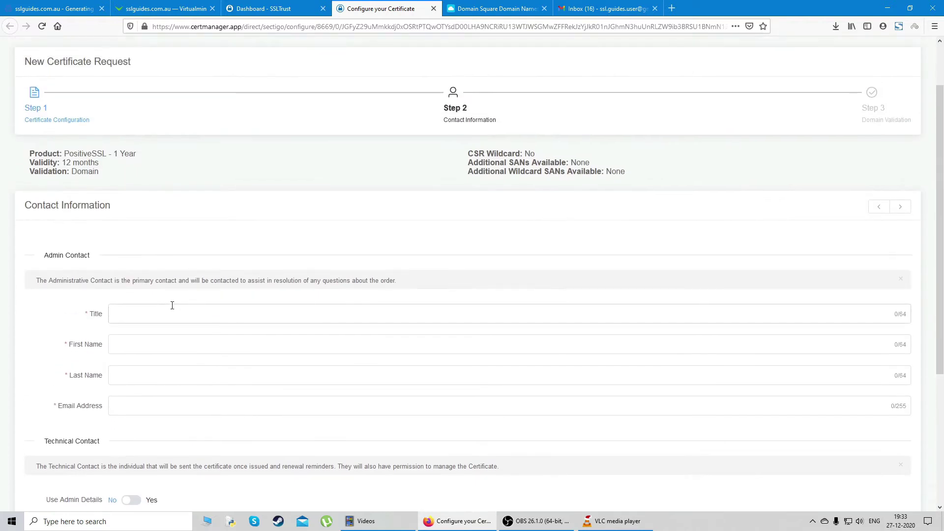
scroll(160, 217, "down", 2)
left_click(164, 215)
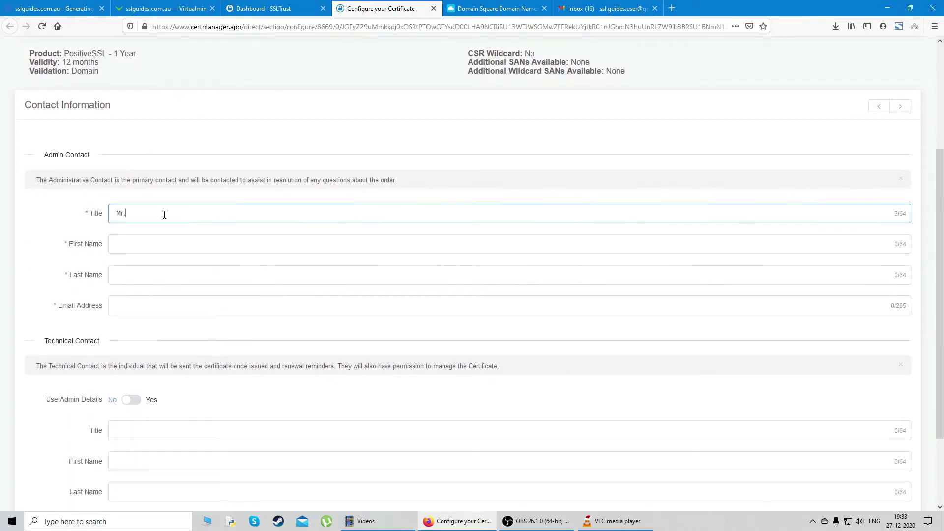
left_click(206, 250)
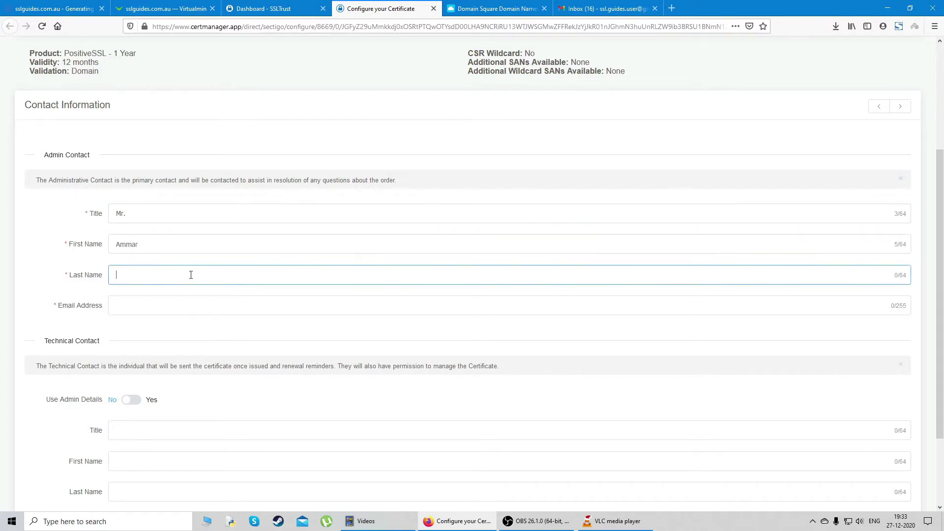
left_click(191, 275)
left_click(154, 304)
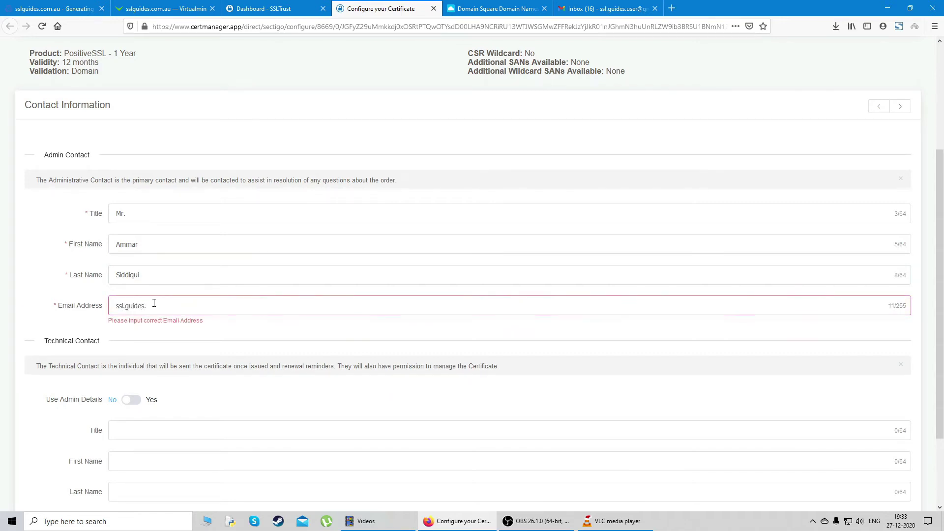
Reuse the admin details for the technical contact and continue to domain control validation
scroll(247, 225, "down", 2)
left_click(183, 240)
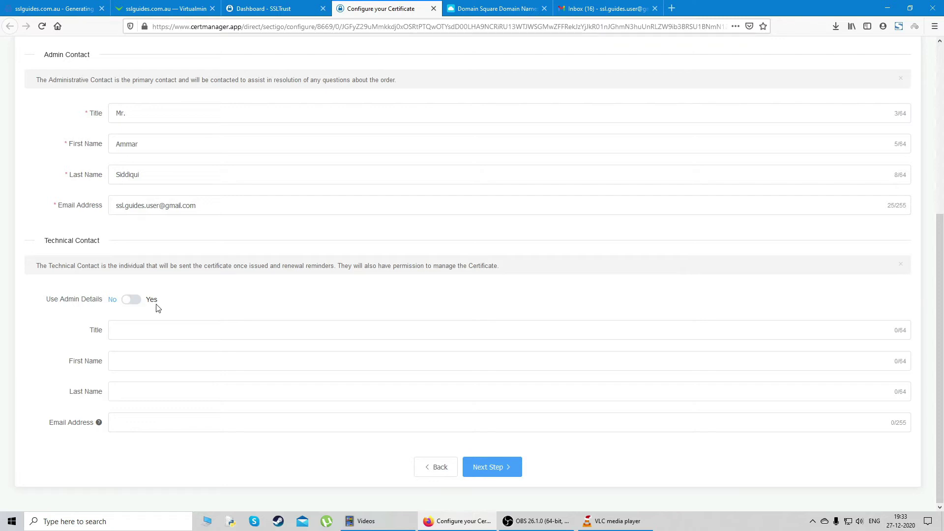
left_click(125, 301)
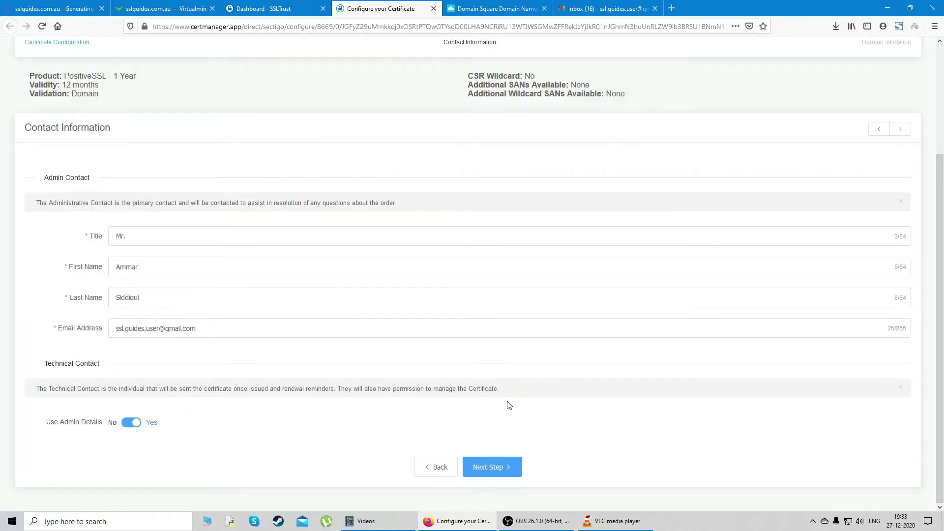
left_click(511, 471)
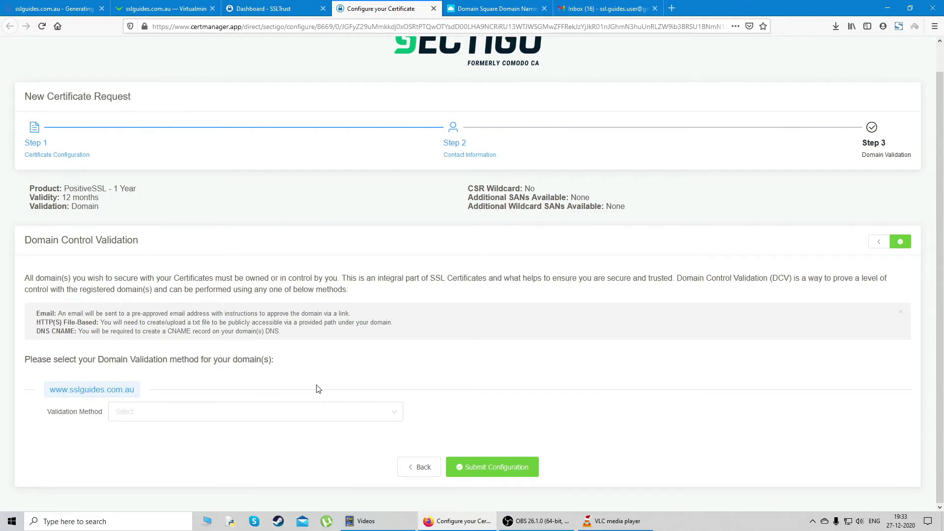
scroll(353, 367, "up", 1)
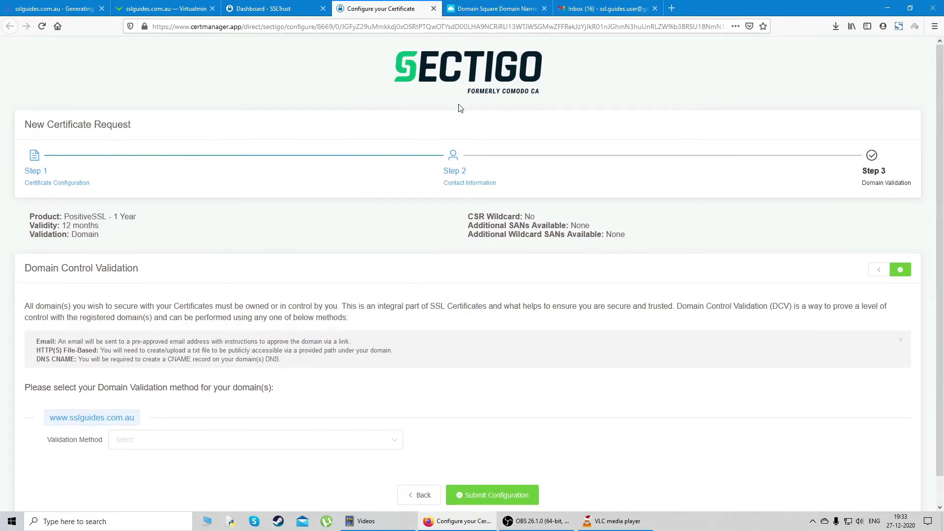
scroll(368, 236, "down", 1)
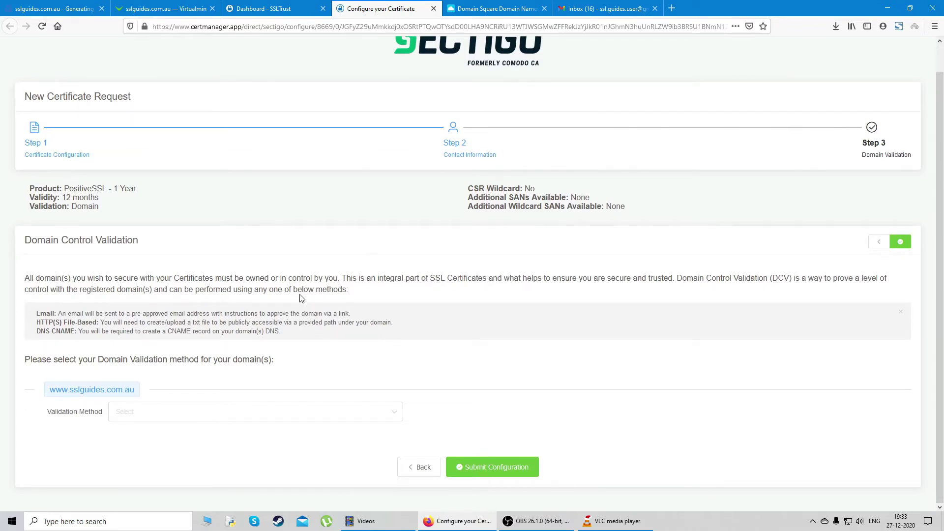
left_click(266, 416)
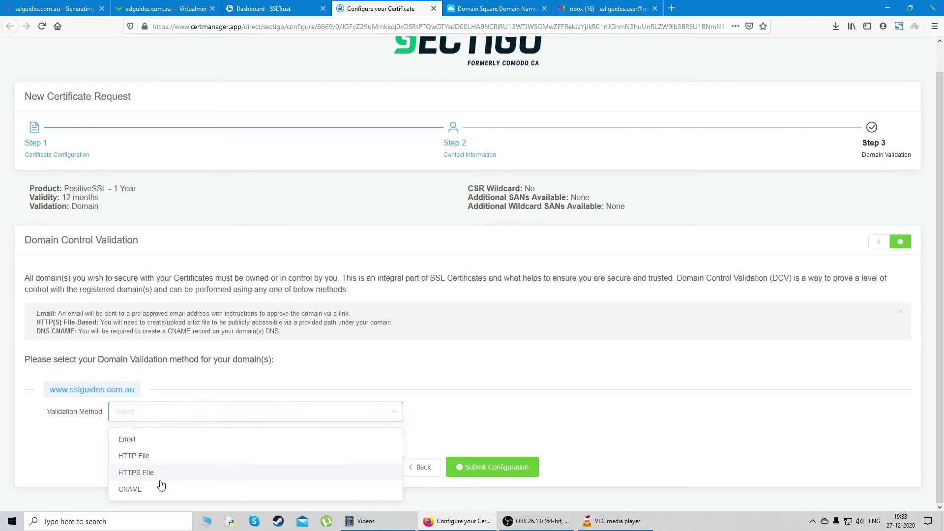
left_click(148, 440)
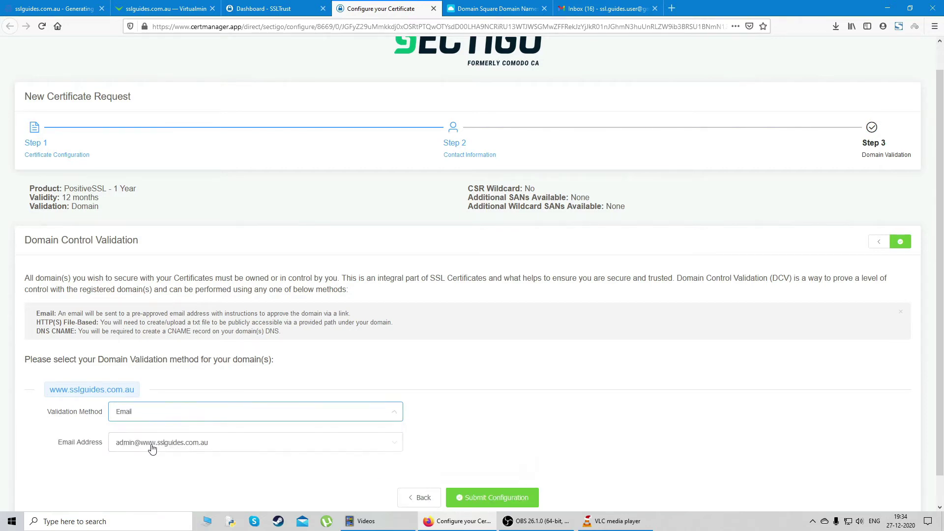
scroll(272, 438, "down", 1)
Review the approval e-mail address list, then switch validation to HTTP File
left_click(238, 418)
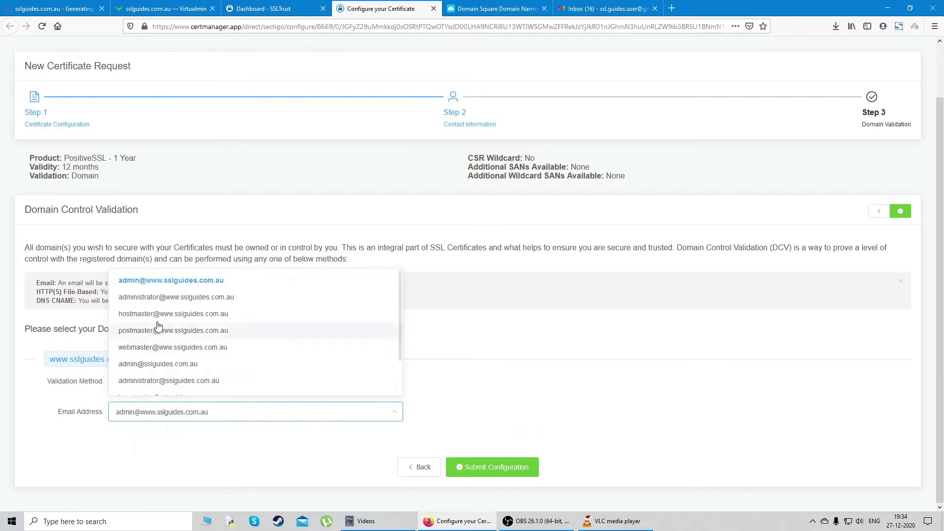
scroll(137, 305, "down", 1)
scroll(134, 344, "down", 3)
scroll(139, 376, "up", 6)
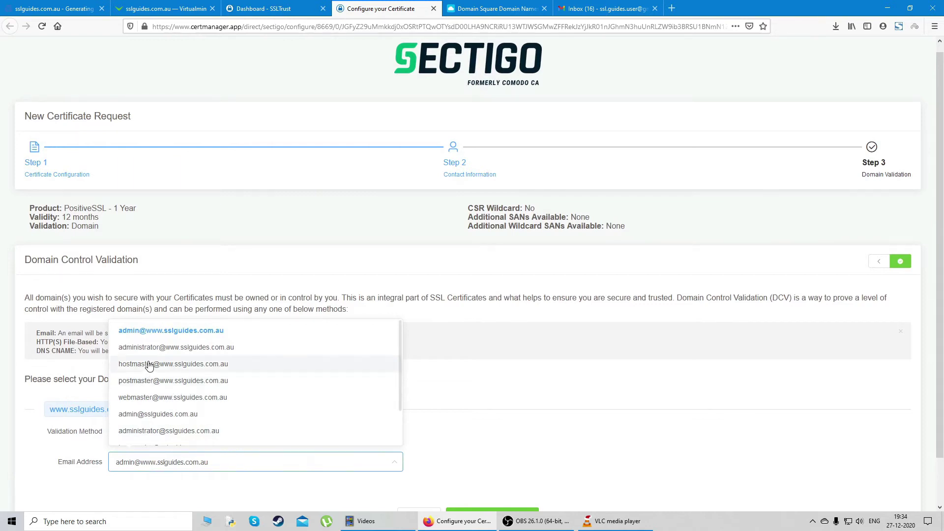
scroll(139, 369, "down", 5)
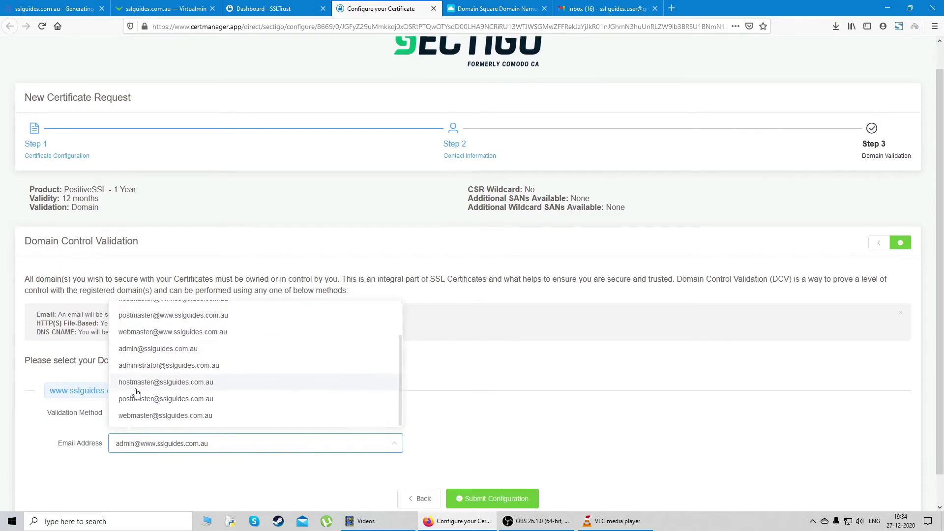
scroll(148, 378, "up", 4)
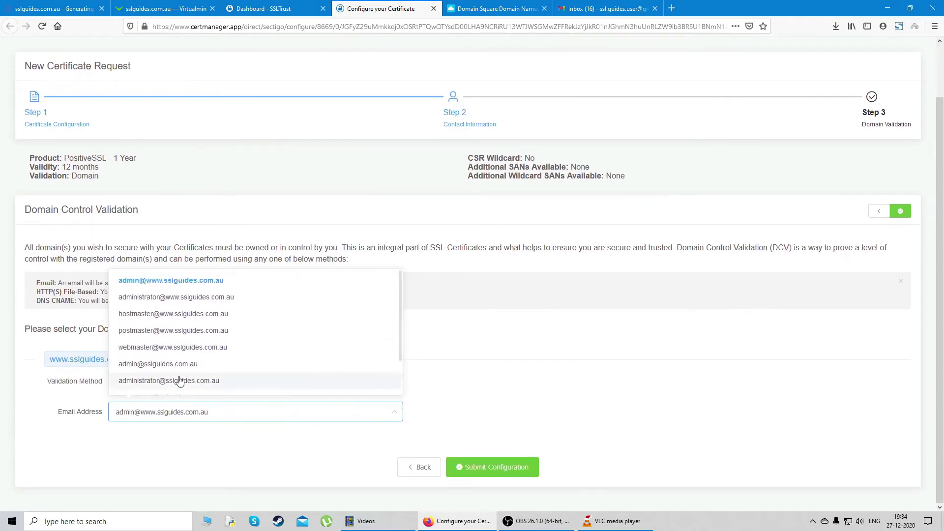
left_click(486, 396)
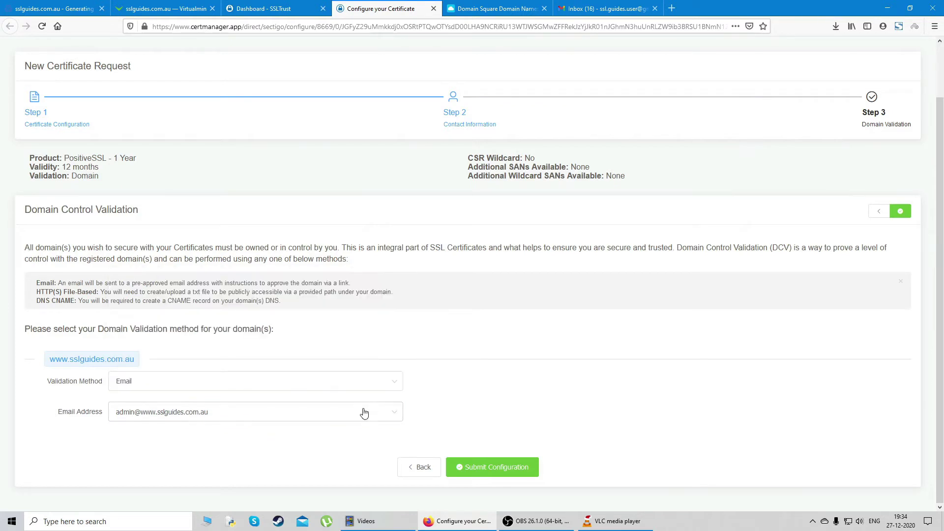
left_click(275, 383)
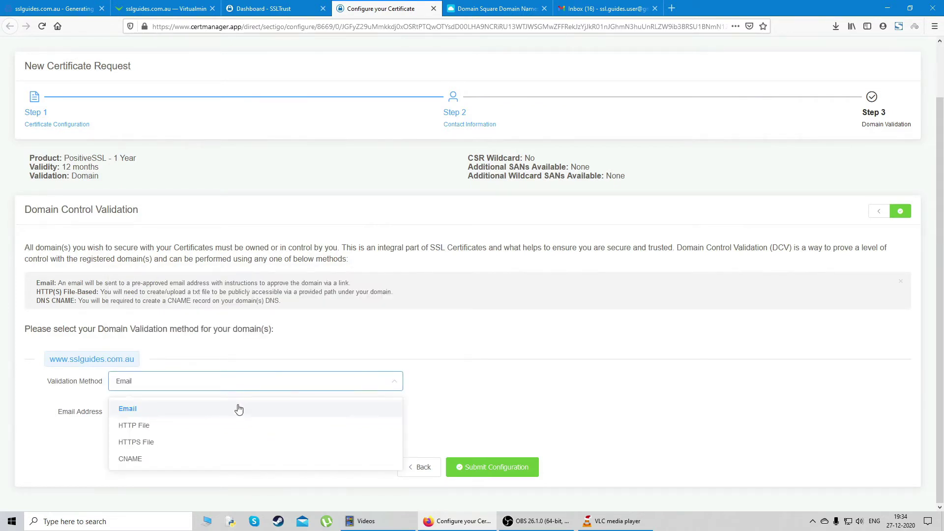
left_click(167, 429)
Select the HTTP File validation file's name and contents to inspect them
scroll(241, 400, "down", 2)
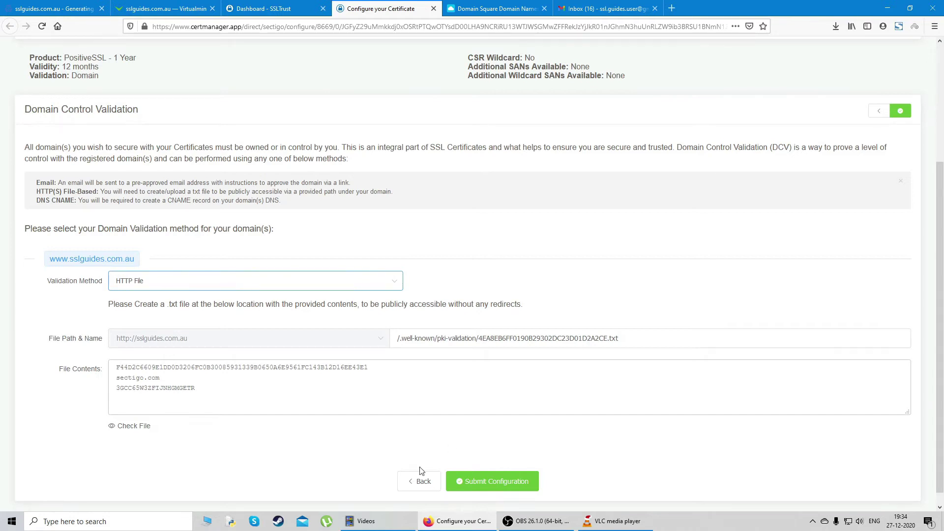
left_click(423, 339)
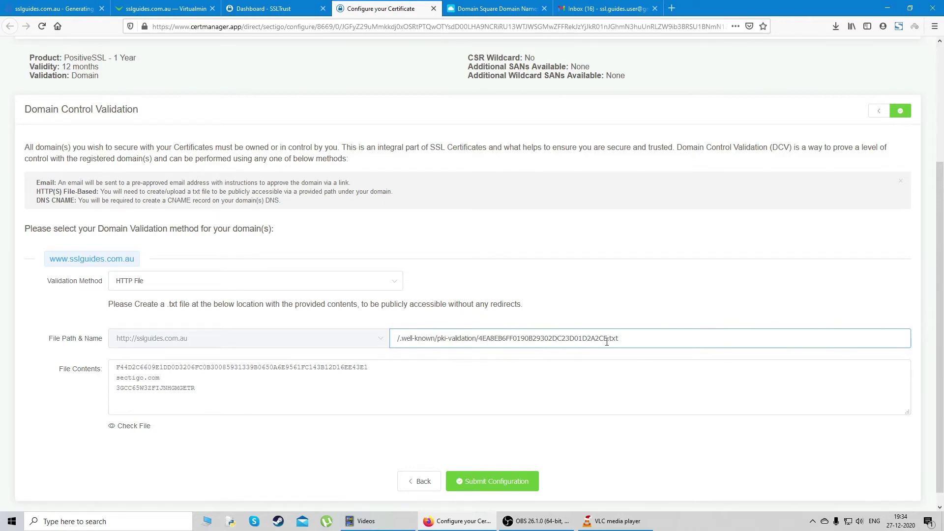
left_click_drag(607, 340, 479, 342)
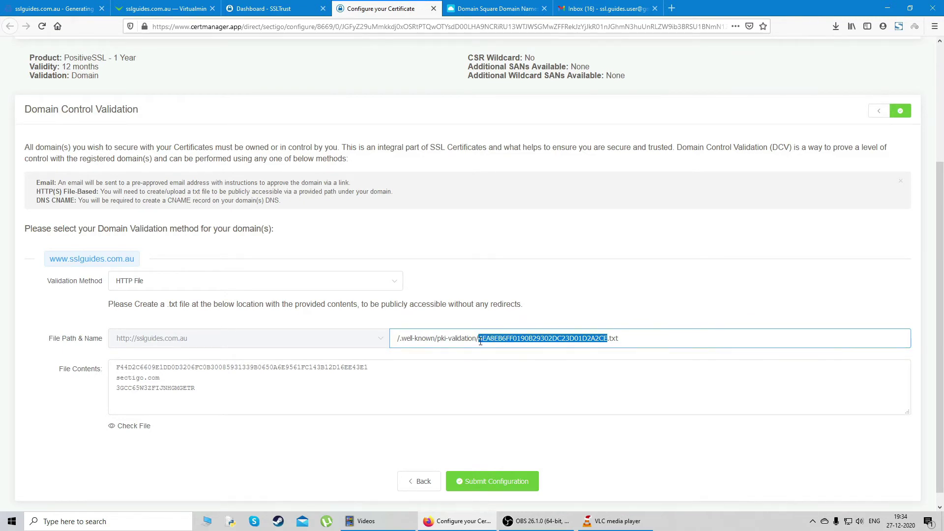
left_click(293, 378)
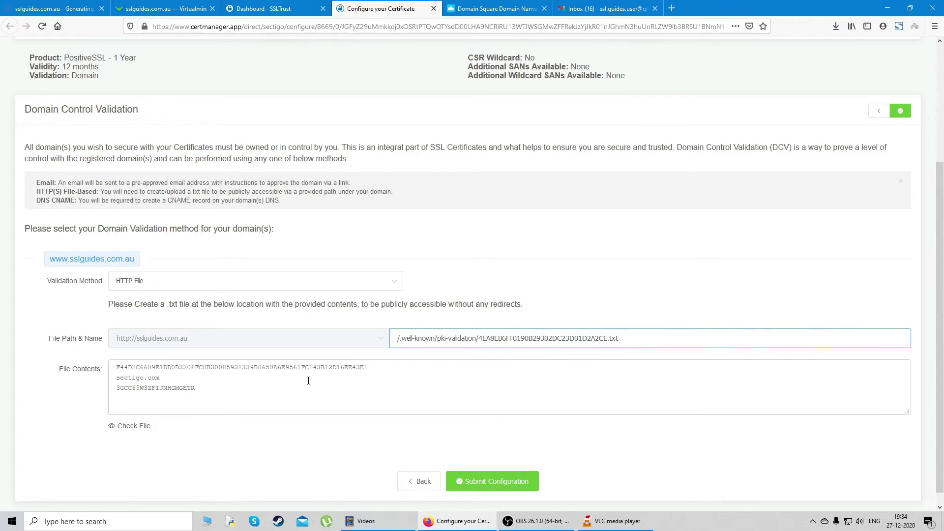
left_click_drag(247, 396, 120, 370)
left_click(288, 408)
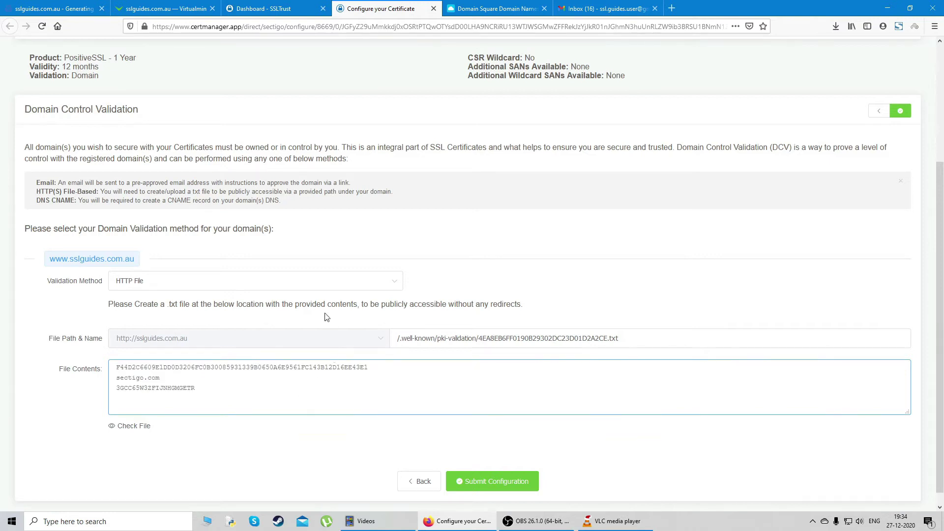
Switch validation to CNAME and copy the CNAME Record value
left_click(319, 285)
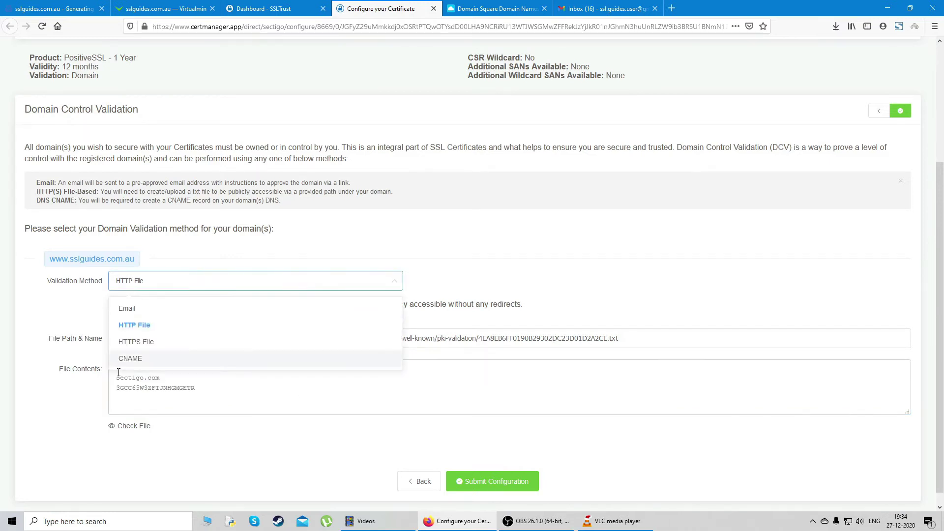
left_click(141, 360)
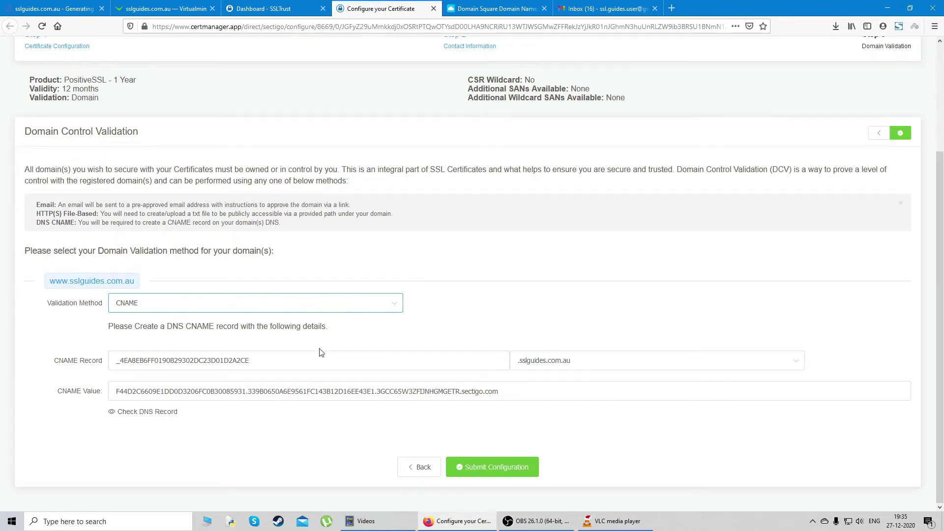
left_click_drag(308, 360, 103, 359)
key("ctrl+c")
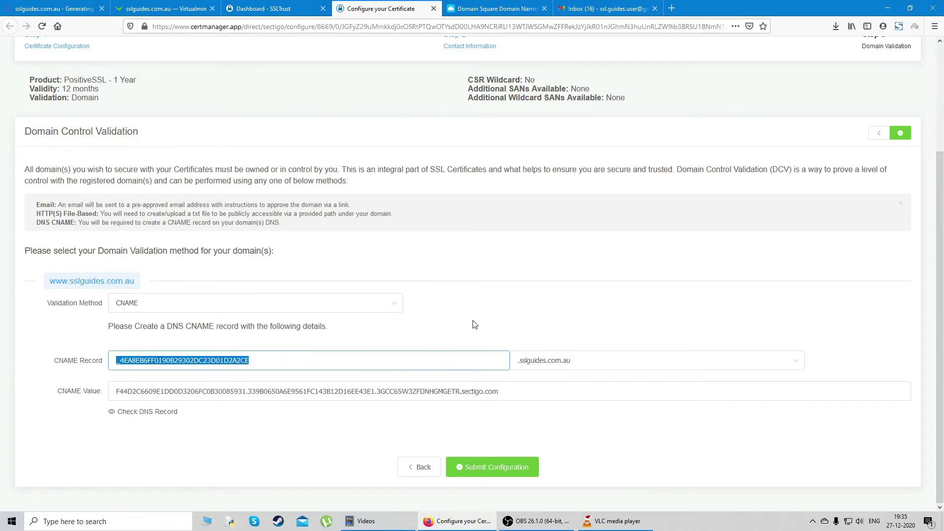
triple_click(491, 322)
Add a new CNAME record in sslguides.com.au's DNS settings, pasting the validation record name as Sub Domain
left_click(466, 10)
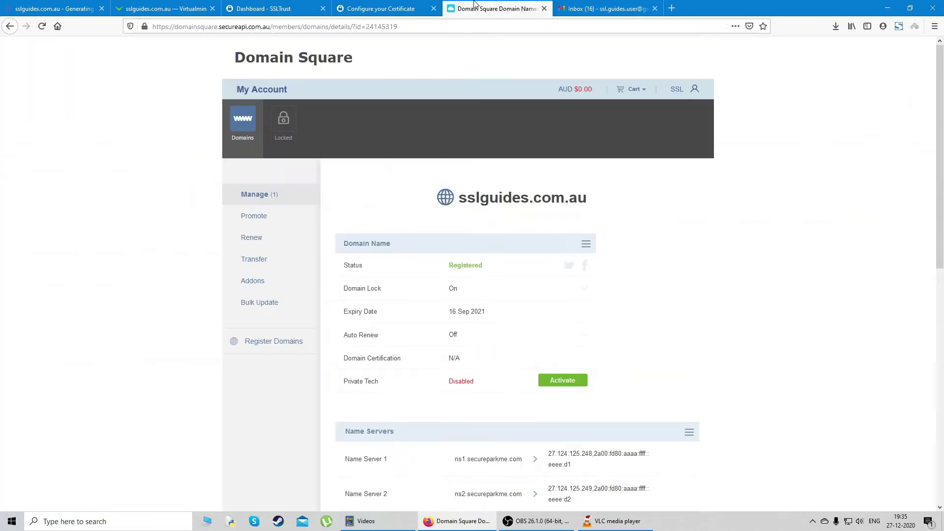
left_click(240, 129)
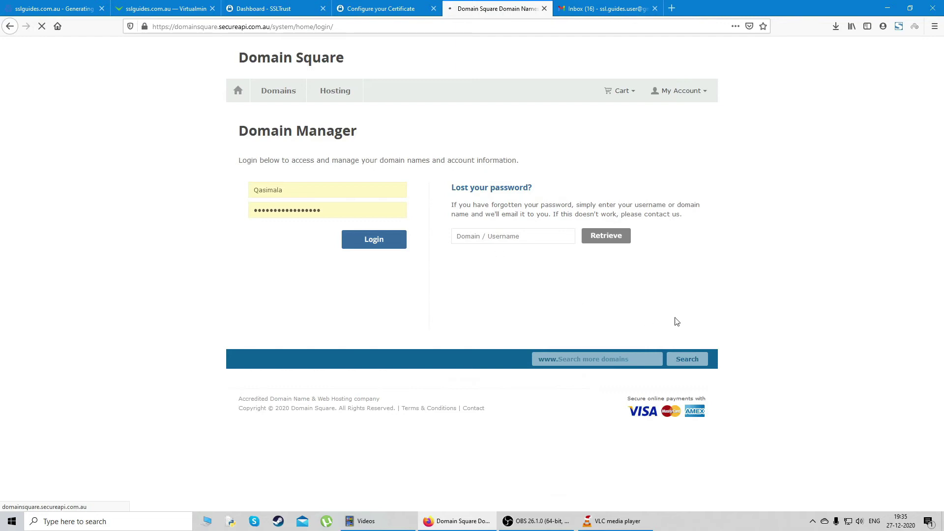
scroll(804, 225, "down", 10)
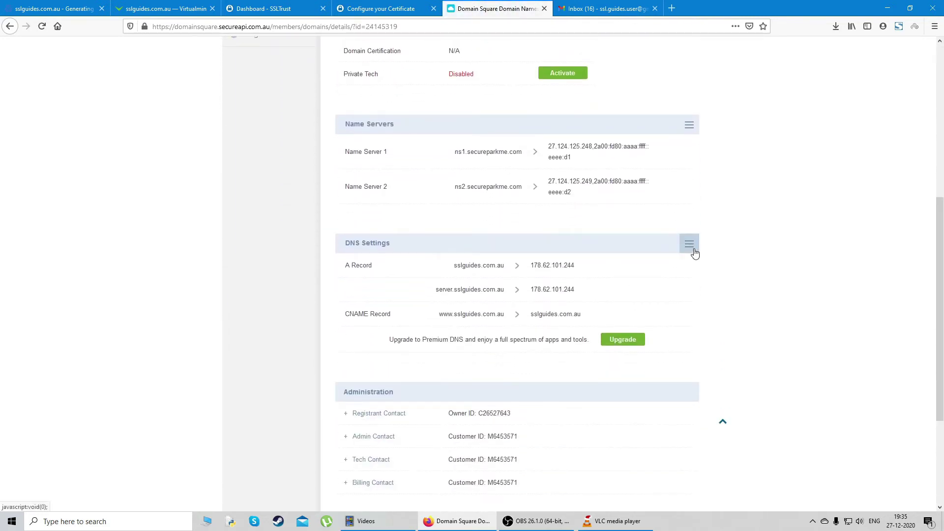
left_click(690, 244)
left_click(640, 269)
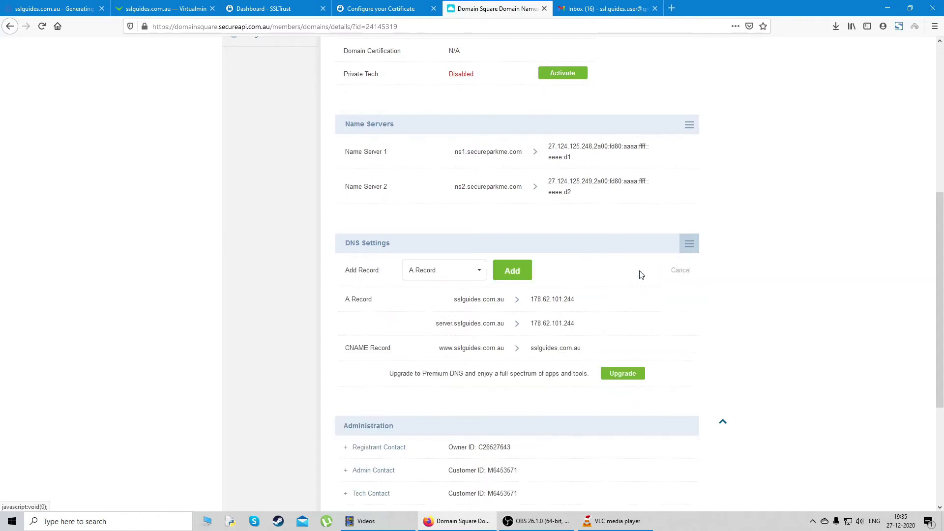
left_click(439, 275)
left_click(432, 310)
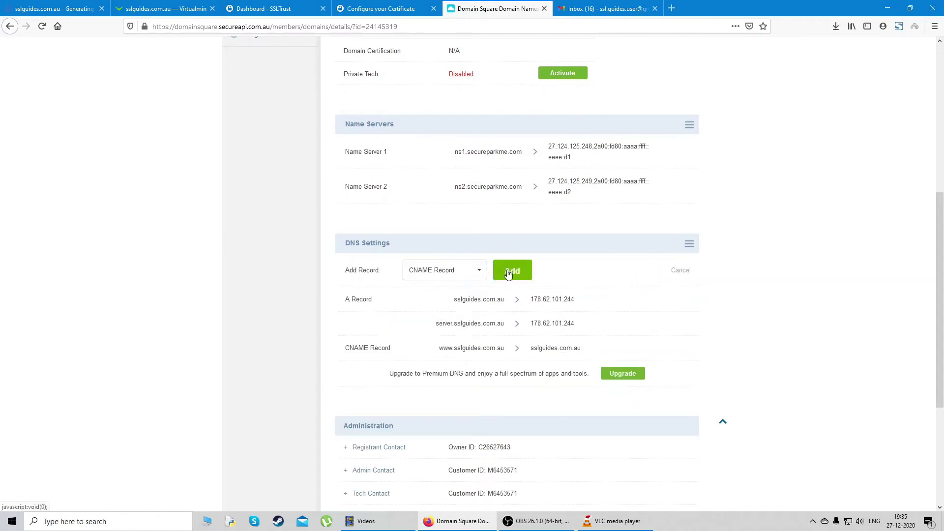
left_click(507, 271)
left_click(428, 352)
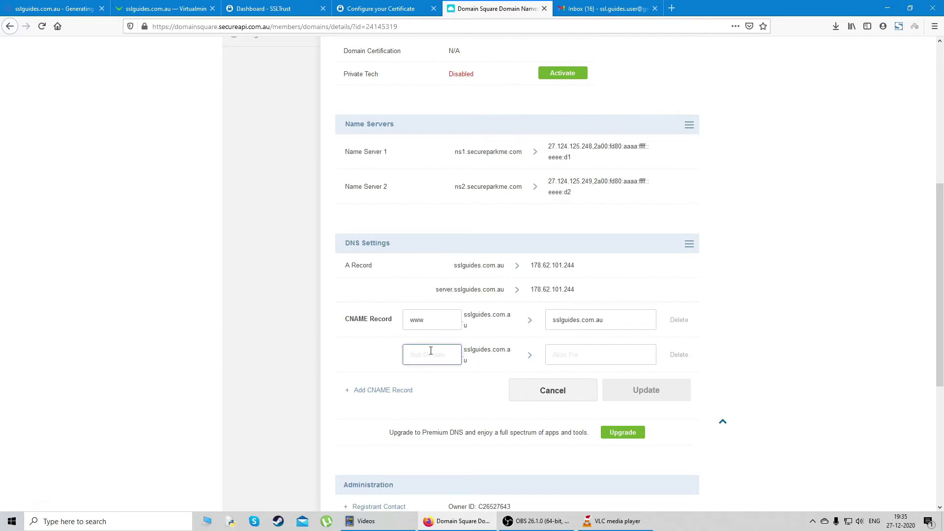
key("ctrl+v")
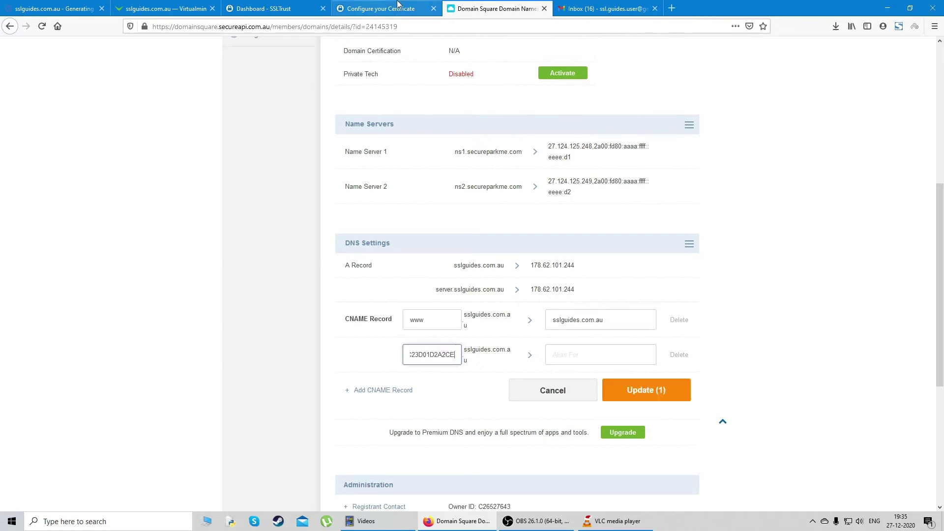
Copy Sectigo's sectigo.com CNAME Value into Alias For and save the record
left_click(397, 9)
left_click_drag(518, 391, 69, 396)
right_click(178, 389)
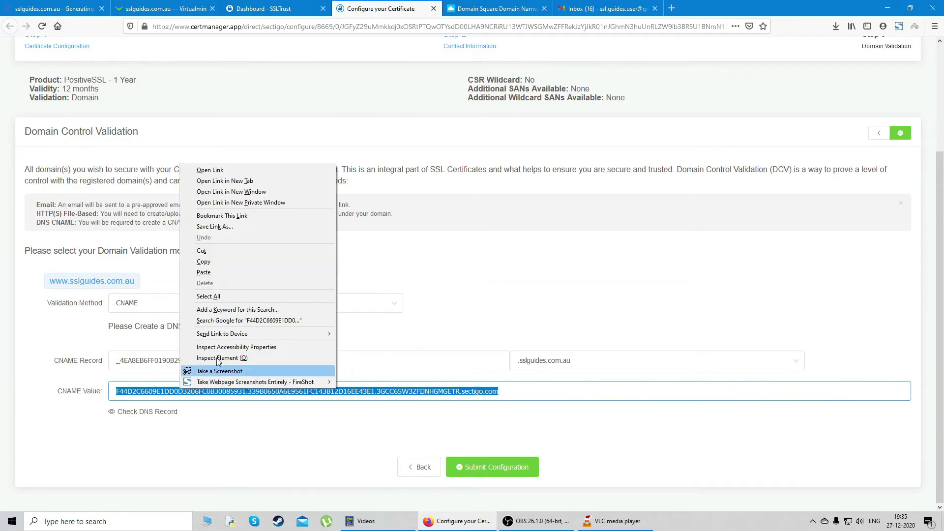
left_click(215, 267)
left_click(479, 5)
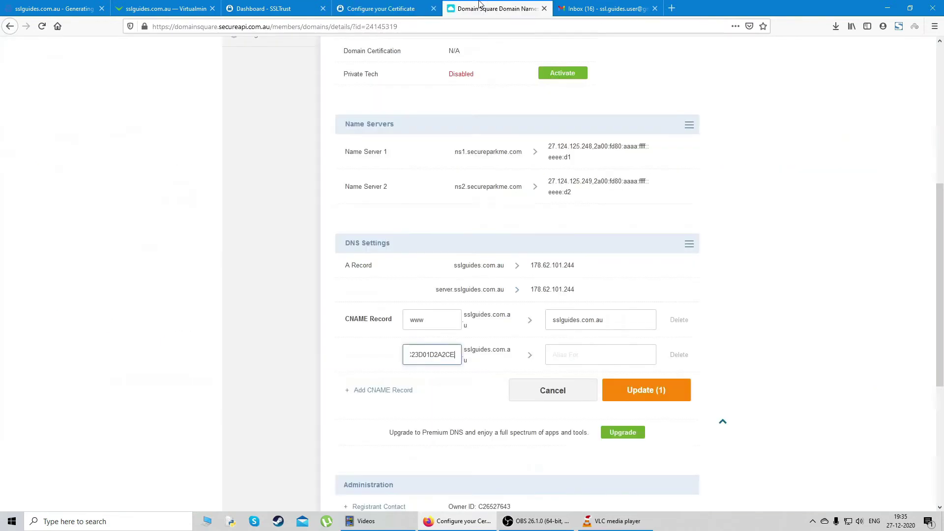
left_click(586, 359)
key("ctrl+v")
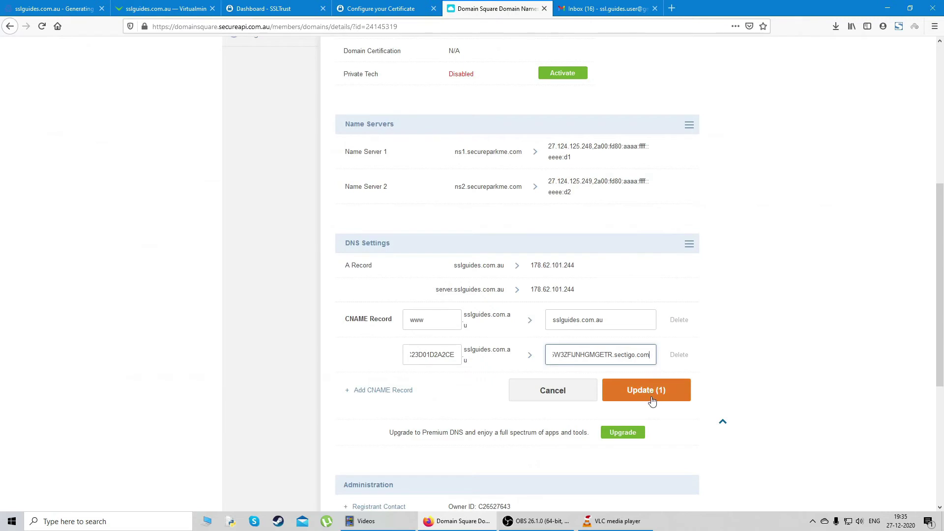
left_click(654, 401)
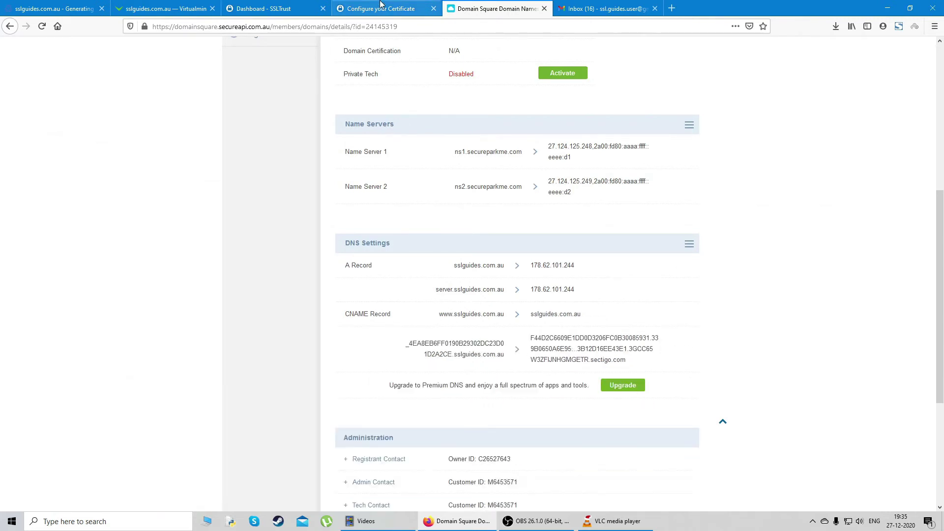
left_click(439, 11)
Start a DNSChecker.org propagation check for the validation CNAME, accepting the cookie notice
left_click(274, 419)
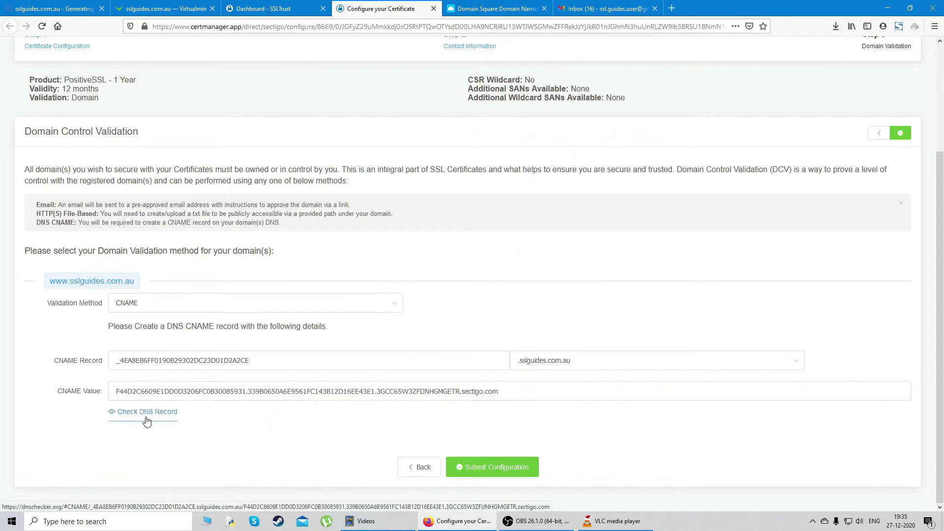
left_click(147, 413)
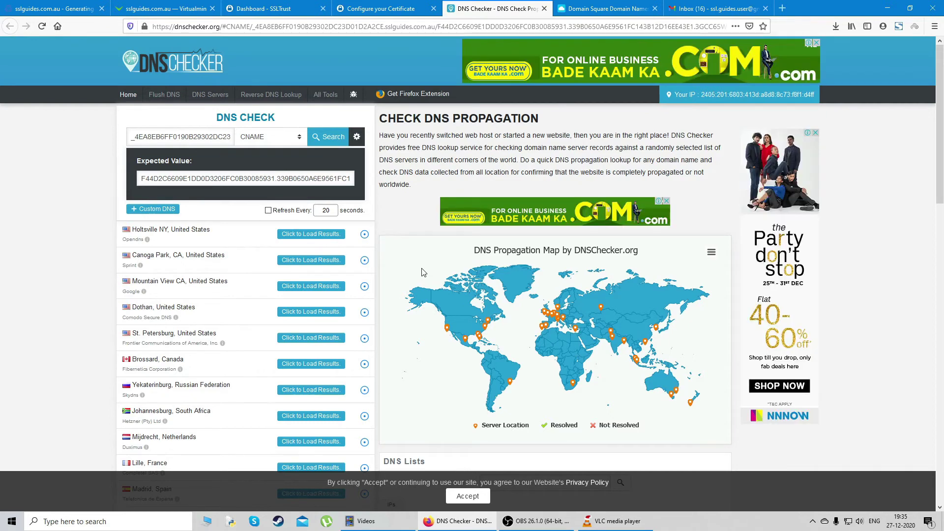
left_click(468, 496)
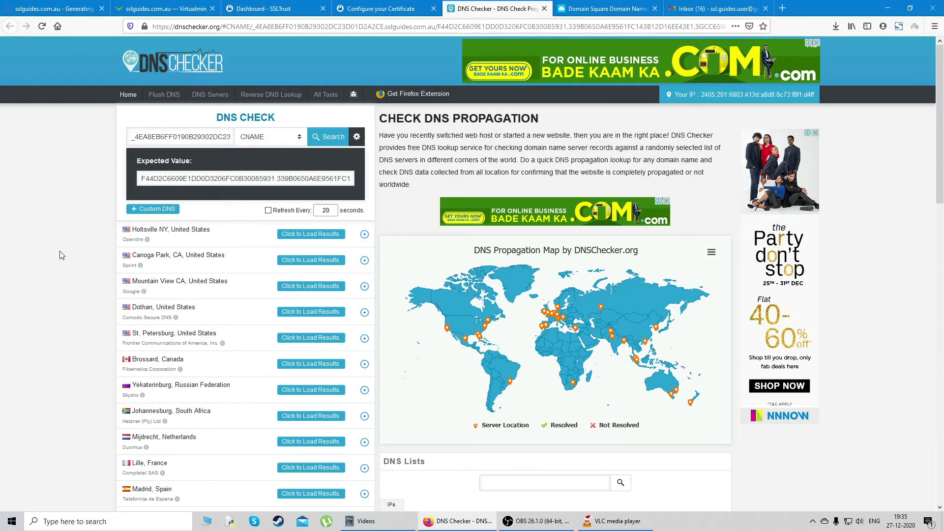
left_click(381, 8)
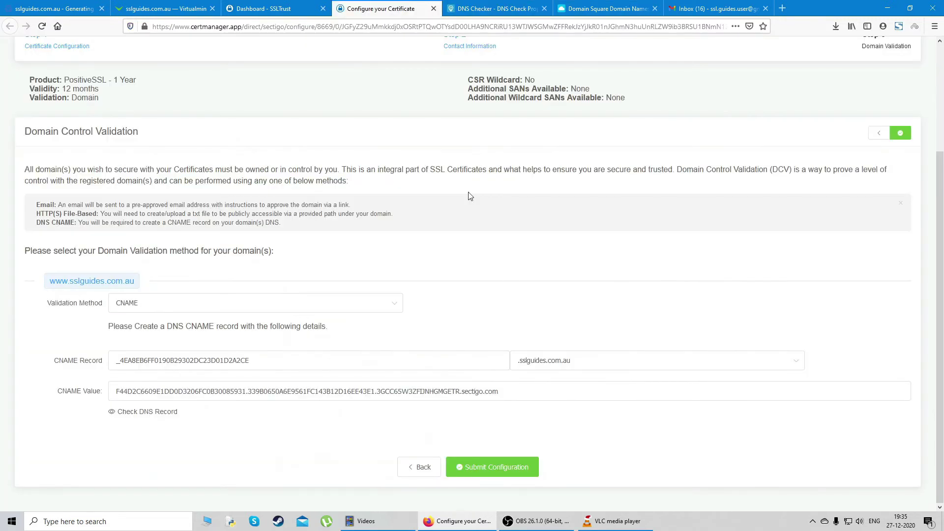
Submit the certificate configuration and choose HTTP CSR Hash as the domain validation method
left_click(501, 473)
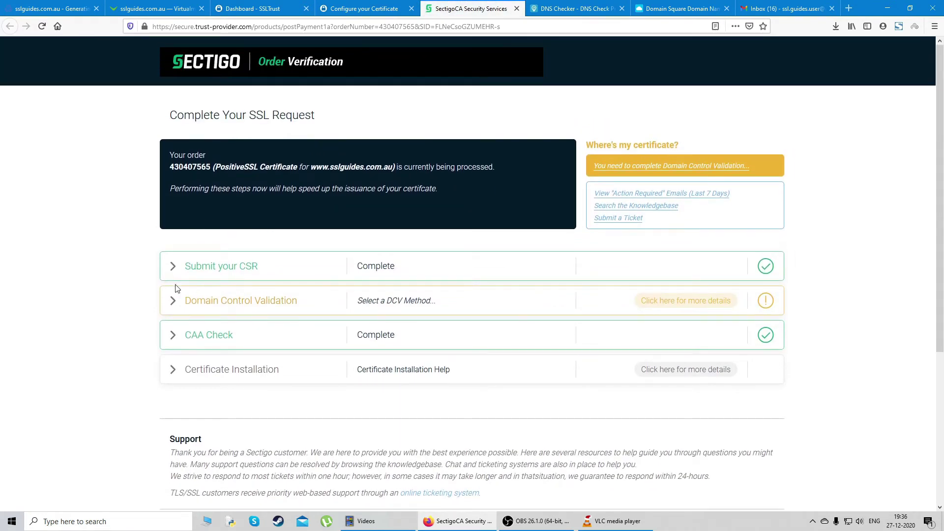
left_click(693, 304)
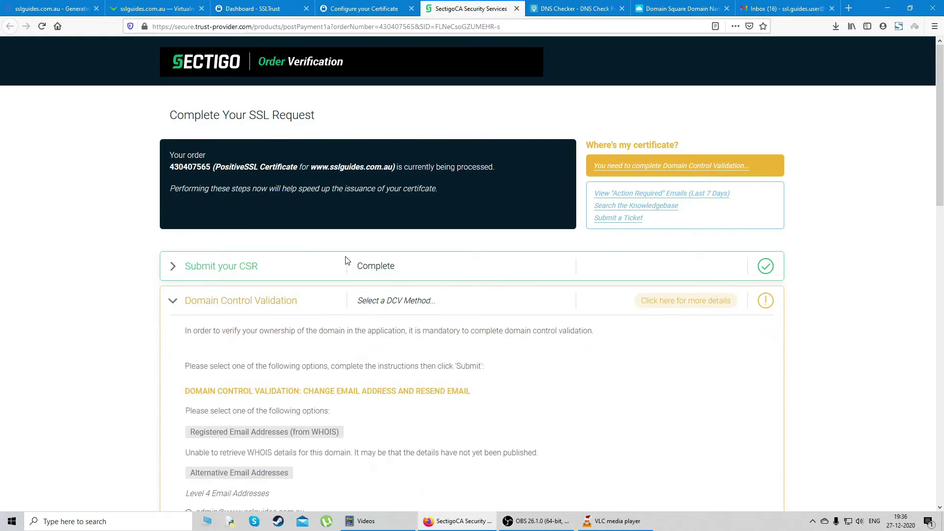
scroll(369, 264, "down", 1)
scroll(389, 248, "down", 3)
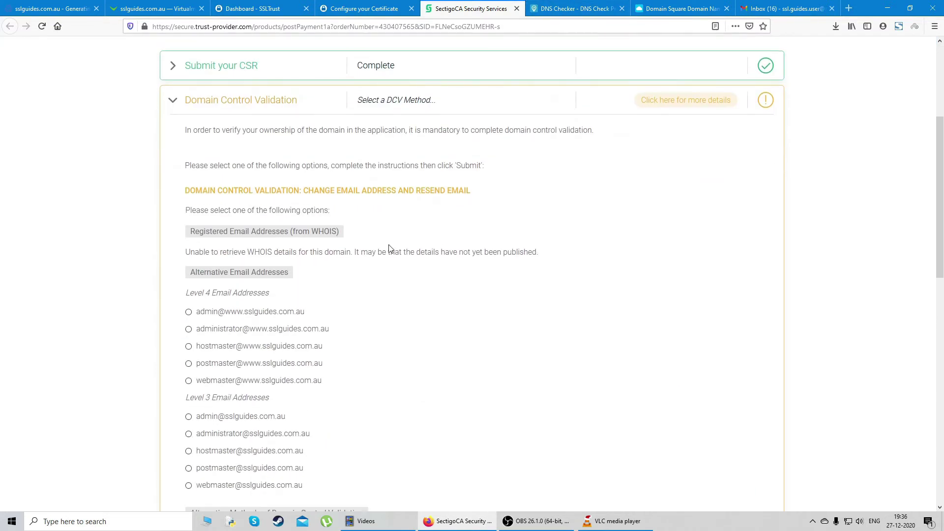
scroll(480, 234, "down", 7)
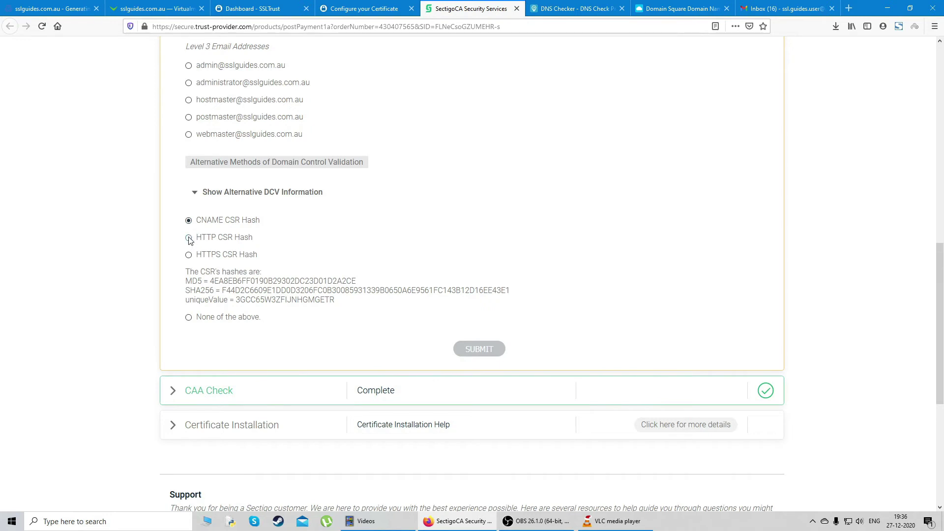
left_click(189, 239)
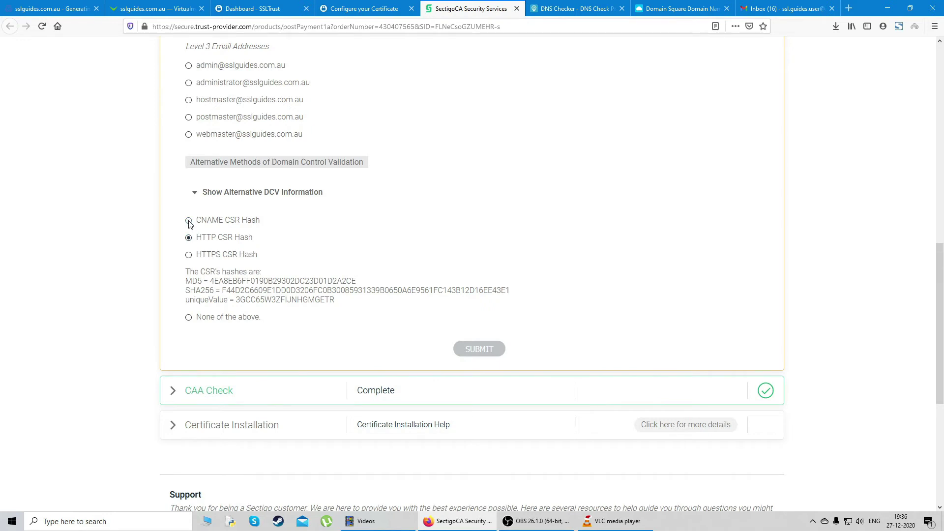
left_click(480, 350)
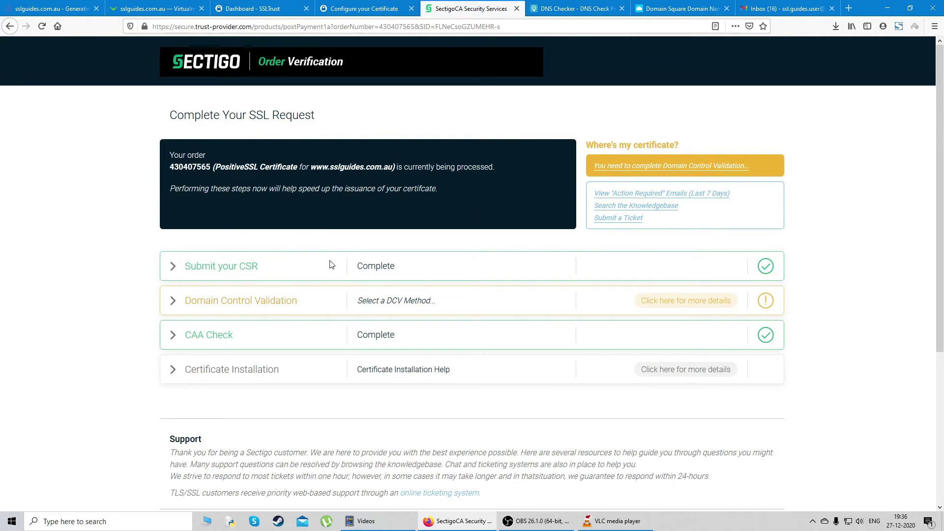
Open the PositiveSSL product from the SSLTrust dashboard and close the certificate configuration tab
left_click(290, 6)
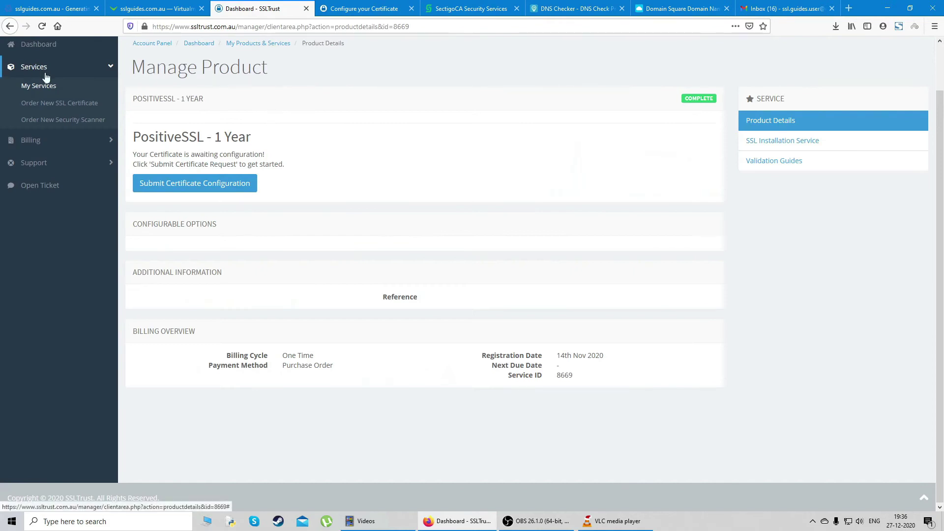
scroll(17, 79, "up", 1)
left_click(17, 95)
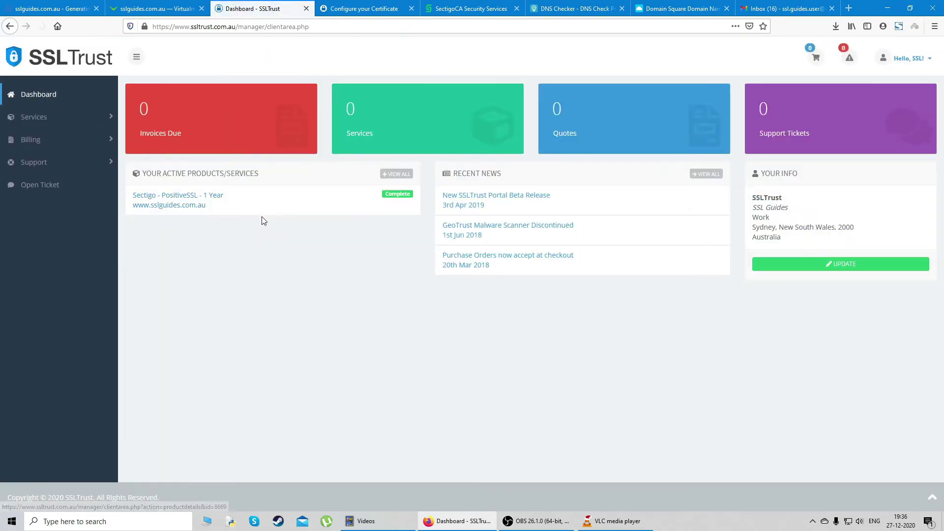
left_click(411, 8)
left_click(296, 200)
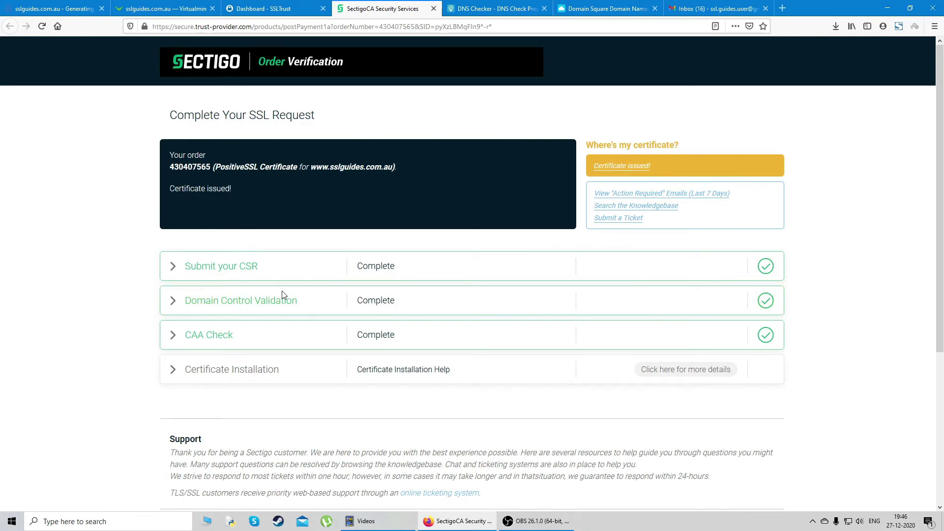
Check the CNAME propagation results, close the Sectigo and DNS Checker tabs, and view the inbox
left_click(476, 9)
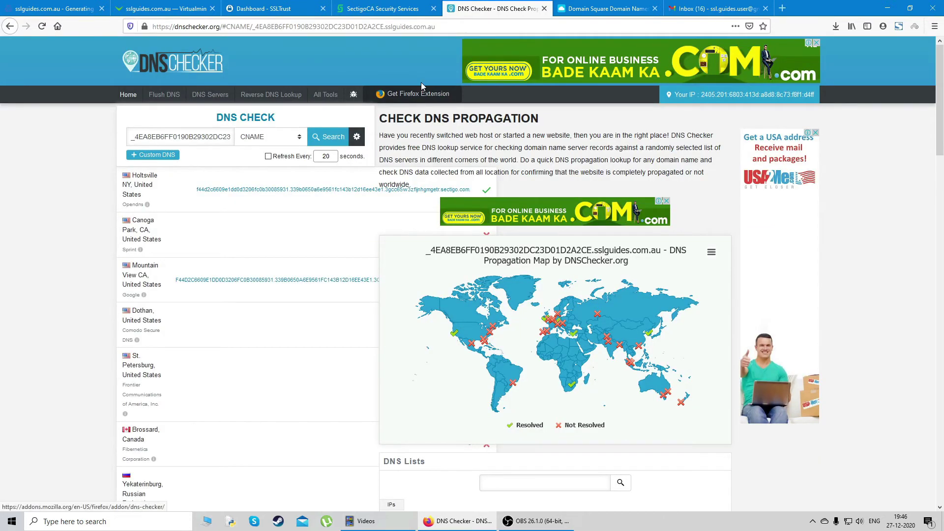
mouse_move(495, 356)
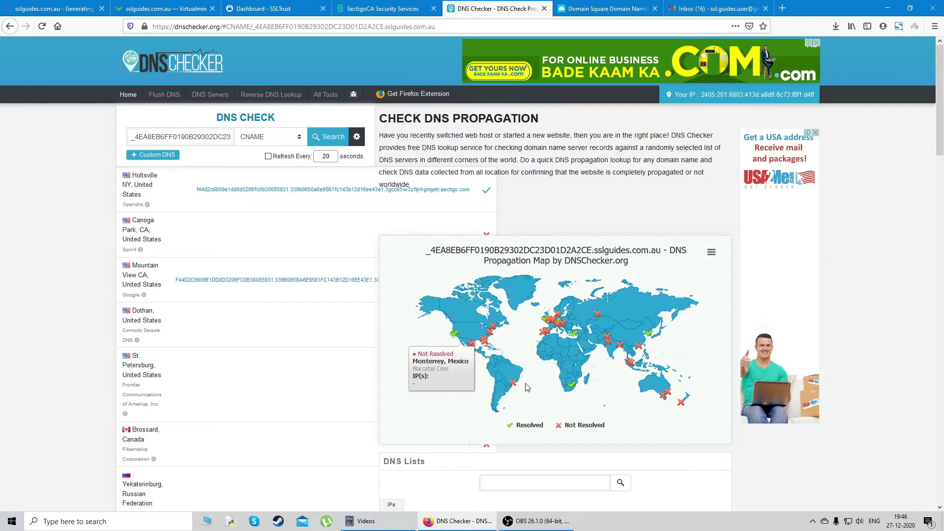
mouse_move(519, 386)
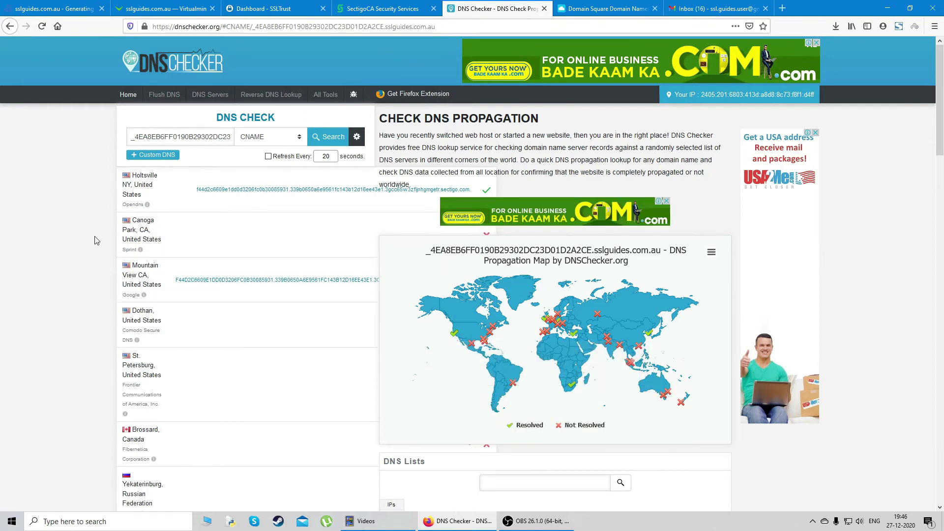
left_click(381, 9)
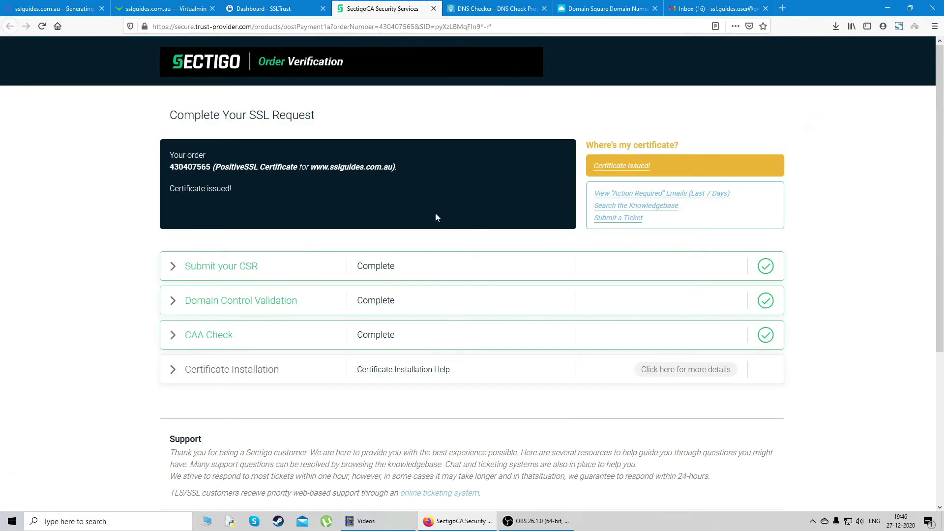
left_click(433, 9)
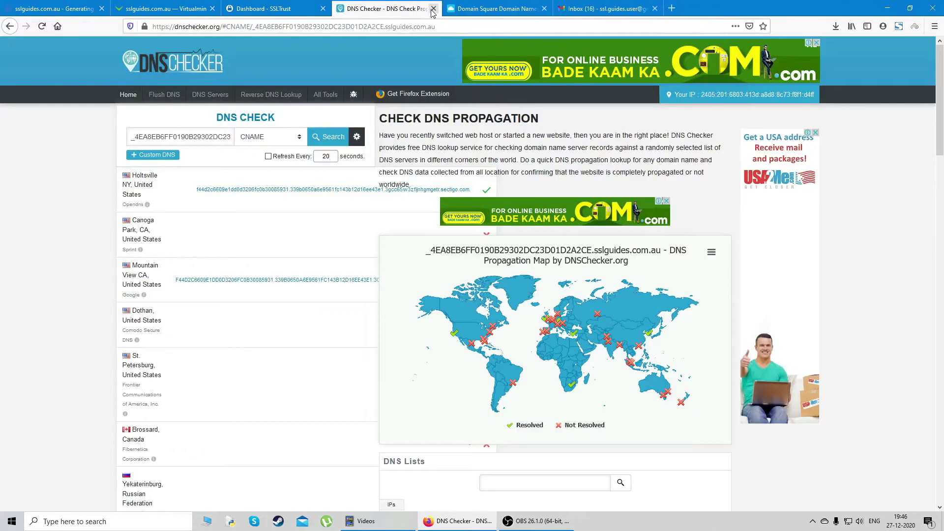
left_click(433, 9)
left_click(470, 9)
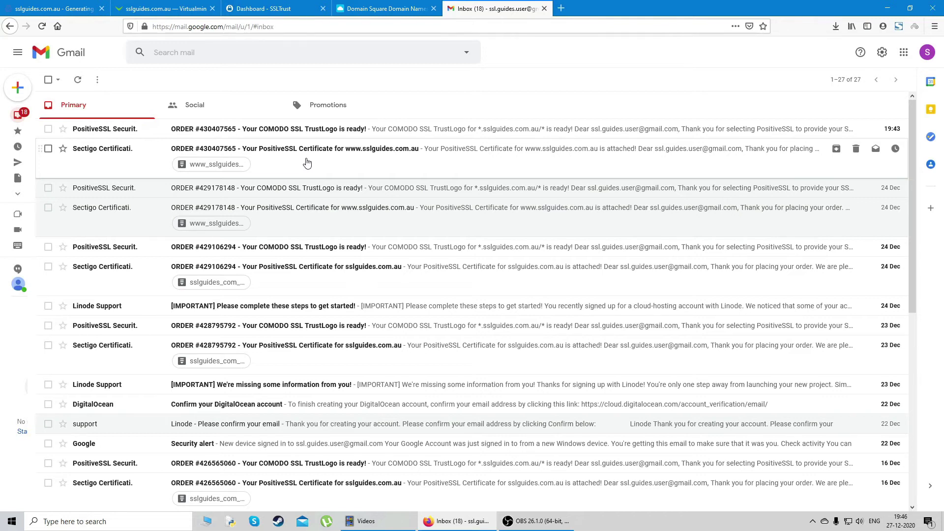
Open the sslguides.com.au PositiveSSL product in SSLTrust to view its issued, intermediate and root certificates
left_click(544, 9)
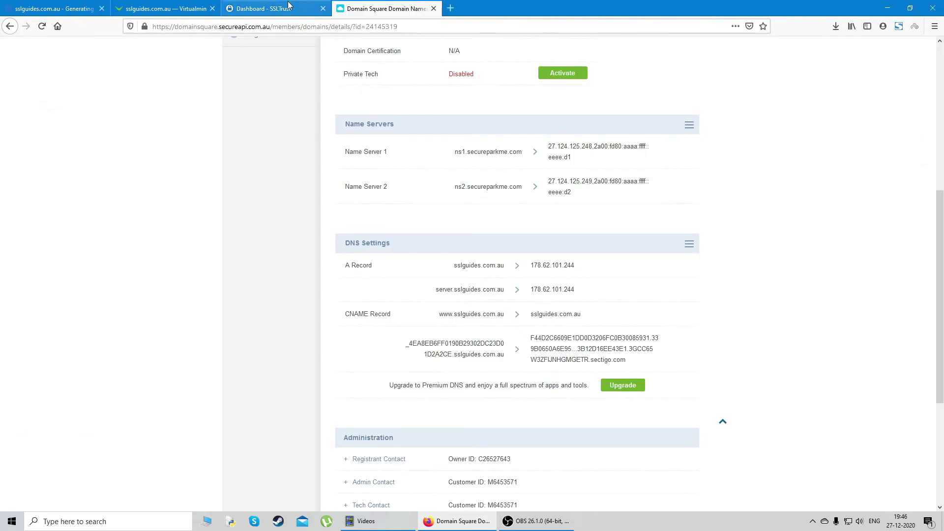
left_click(266, 8)
left_click(48, 94)
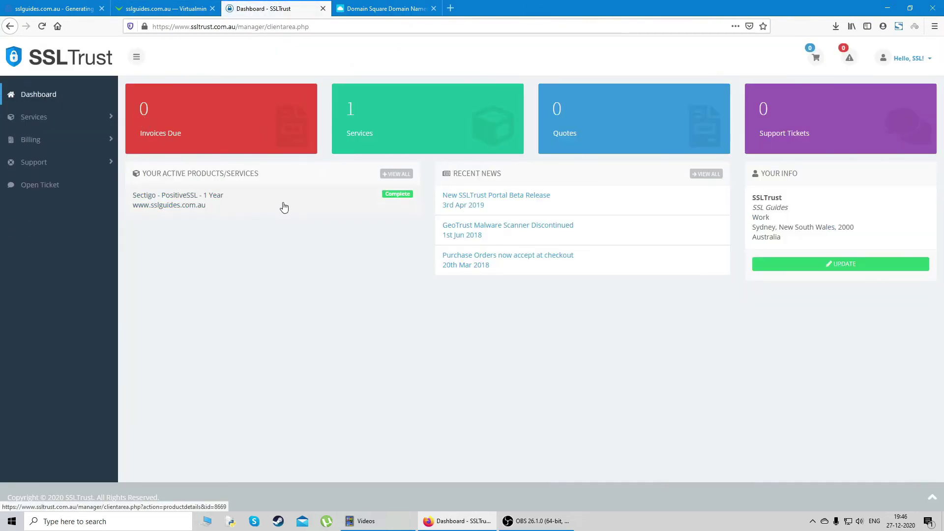
left_click(265, 211)
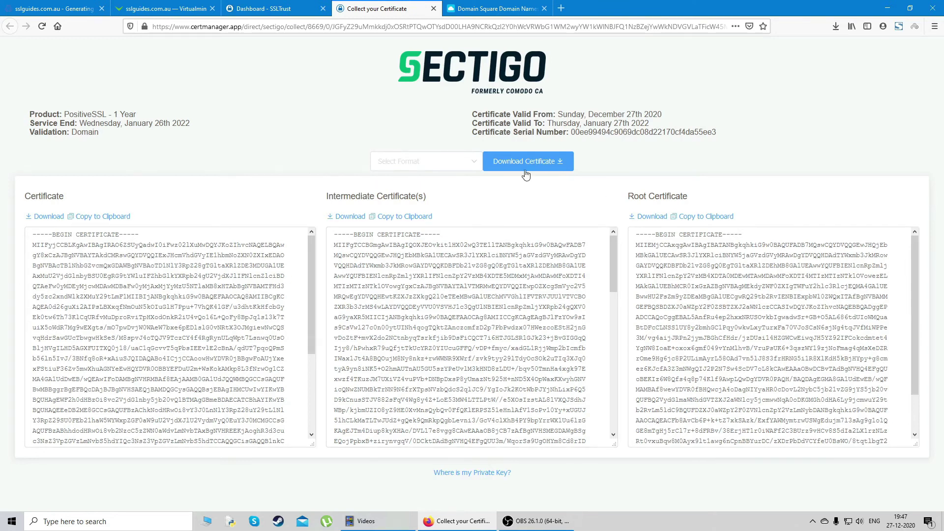
left_click(471, 162)
scroll(438, 236, "down", 1)
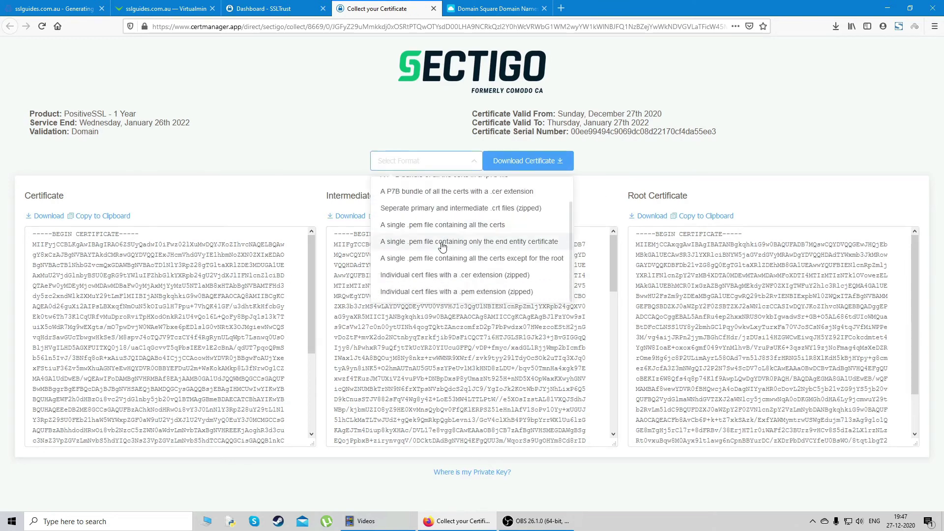
scroll(442, 257, "up", 1)
left_click(328, 218)
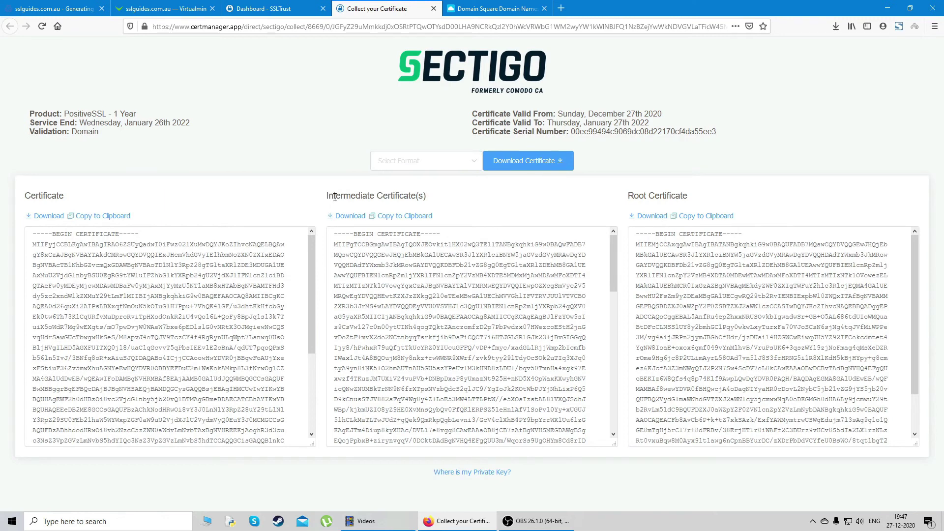
Open the Apply Signed Certificate form in sslguides.com.au's SSL Certificate settings
key("ctrl+1")
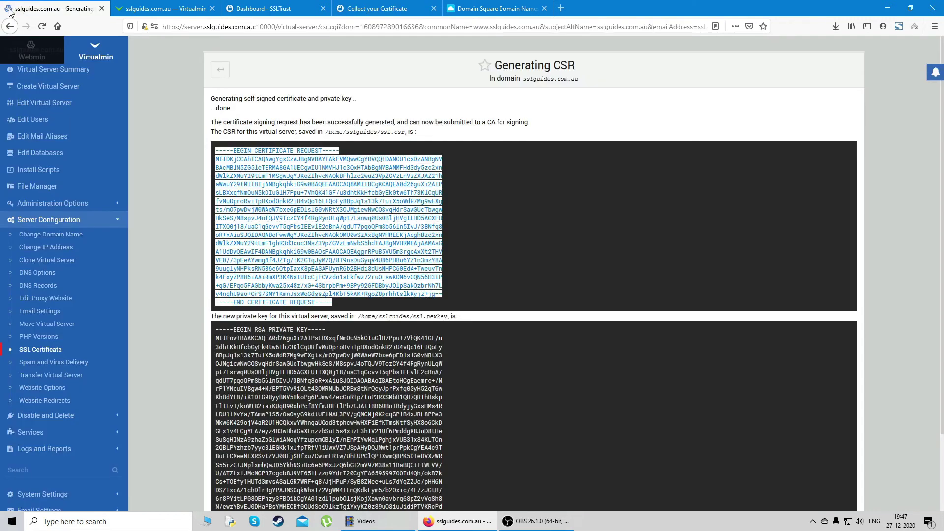
scroll(55, 113, "up", 1)
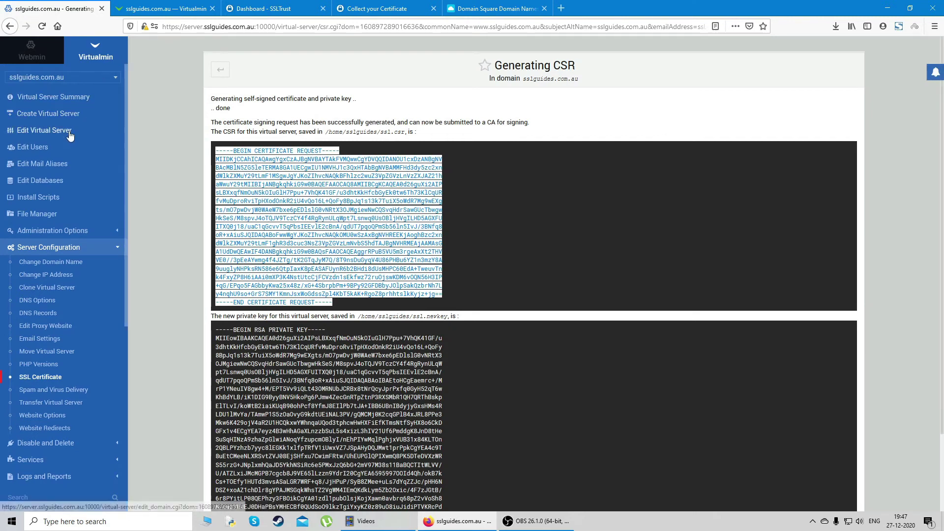
left_click(49, 379)
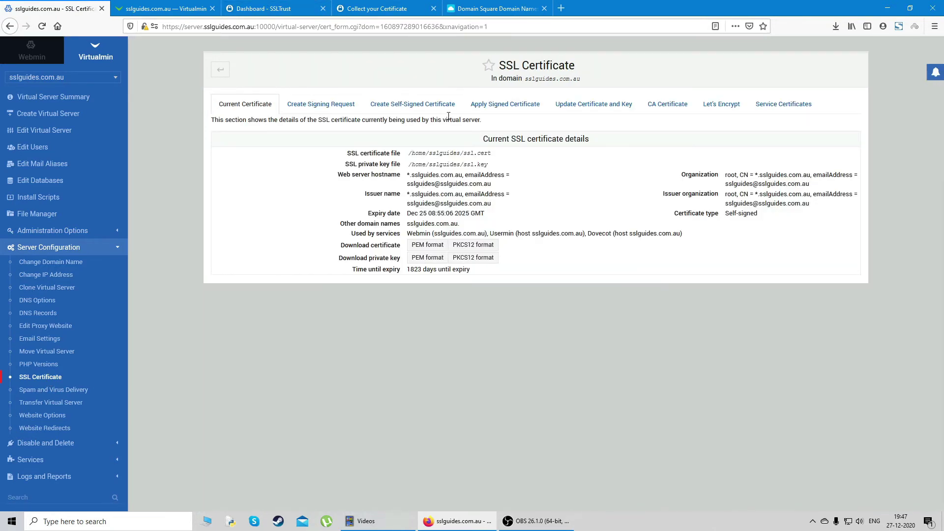
left_click(517, 110)
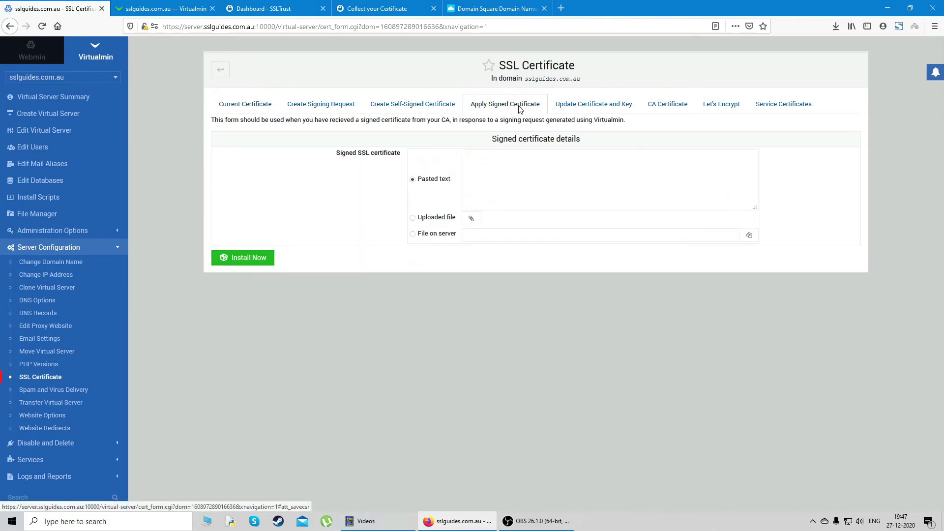
Paste the Sectigo domain certificate into Pasted text and install it
left_click(494, 8)
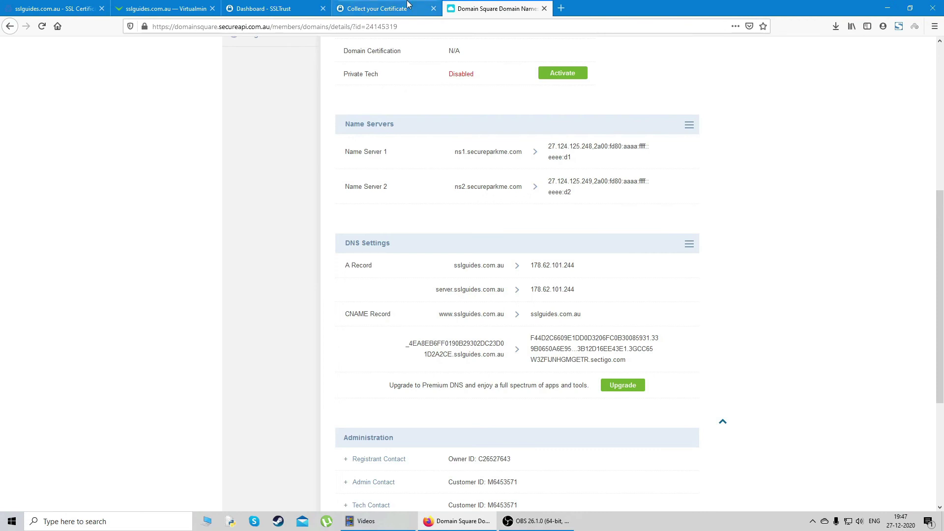
left_click(388, 8)
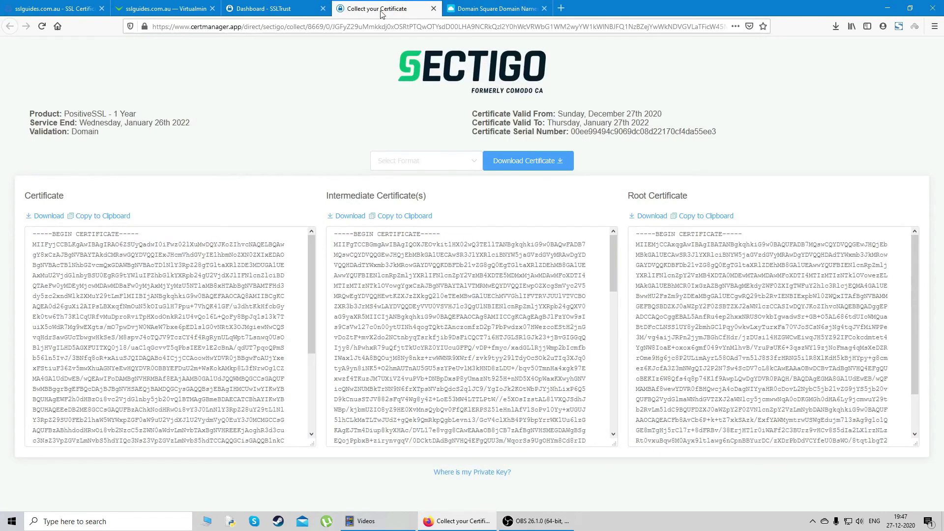
left_click(544, 9)
scroll(141, 276, "down", 5)
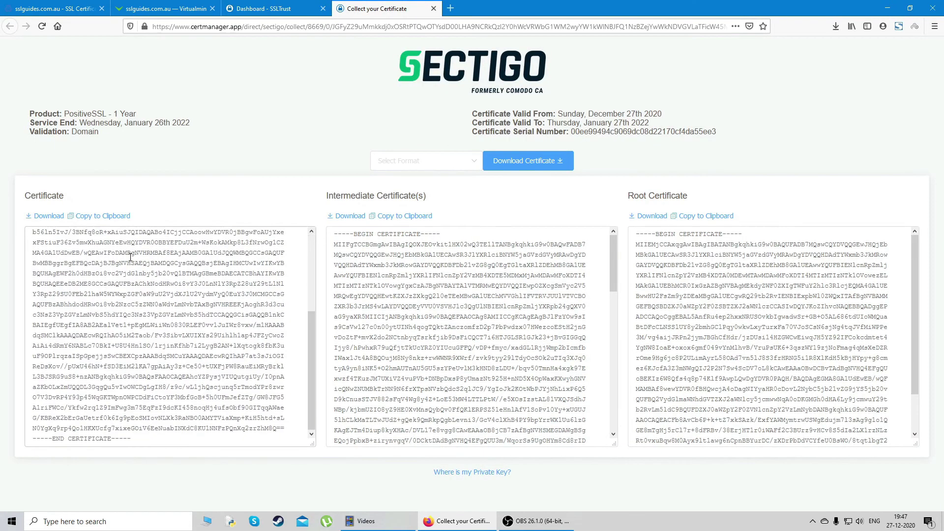
scroll(119, 249, "up", 5)
left_click(111, 221)
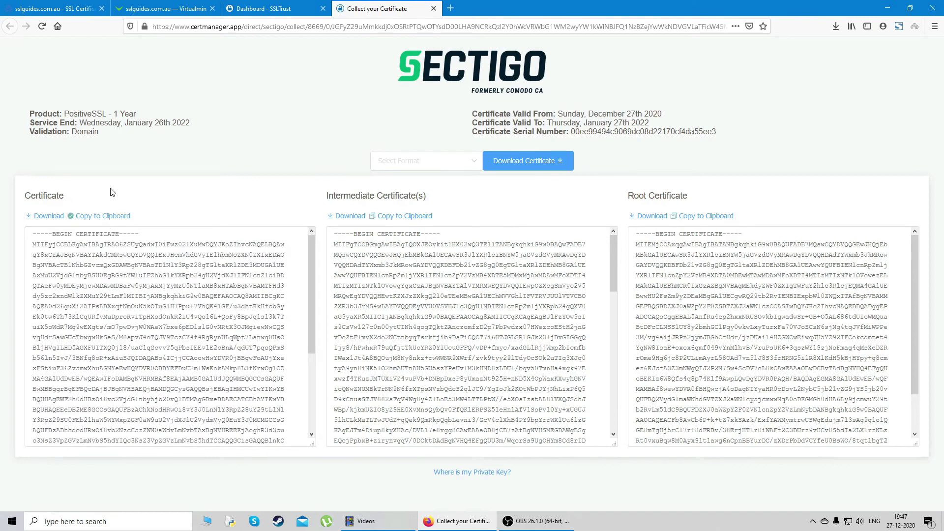
left_click(69, 7)
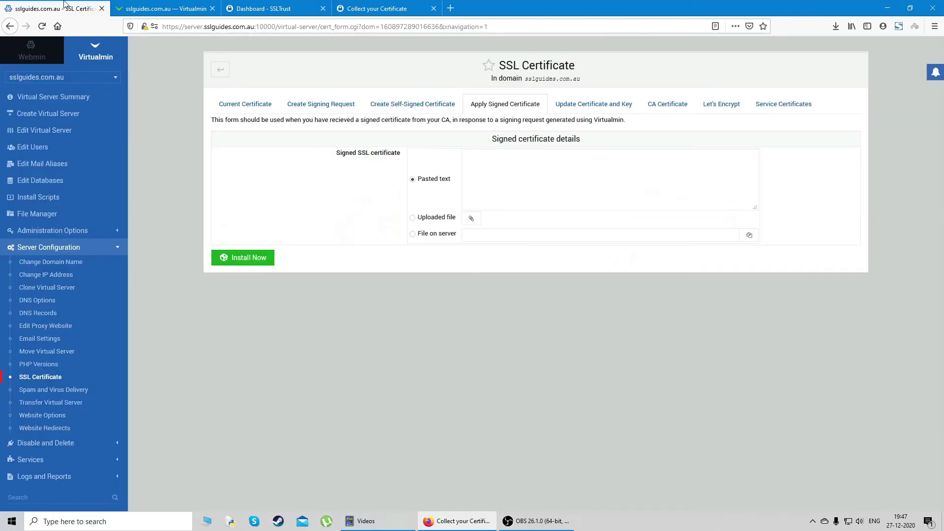
left_click(494, 162)
right_click(493, 164)
left_click(533, 207)
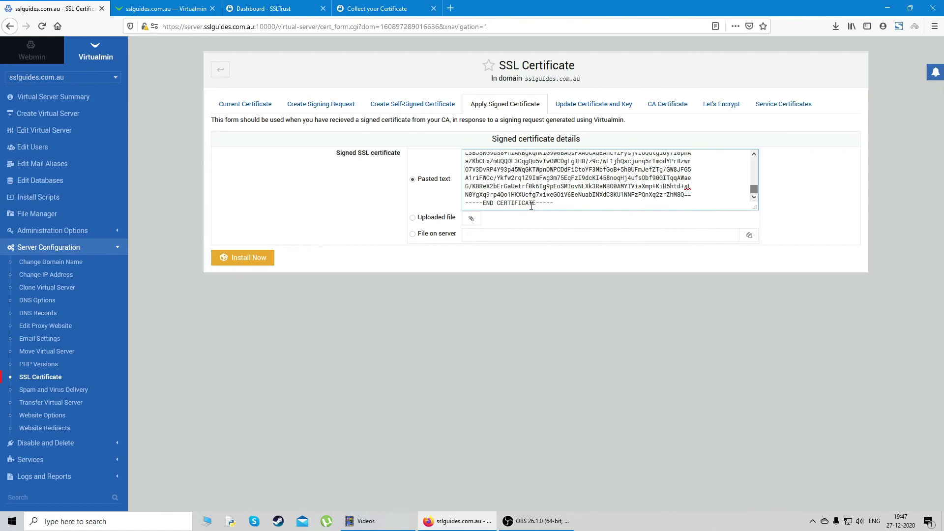
scroll(531, 206, "up", 10)
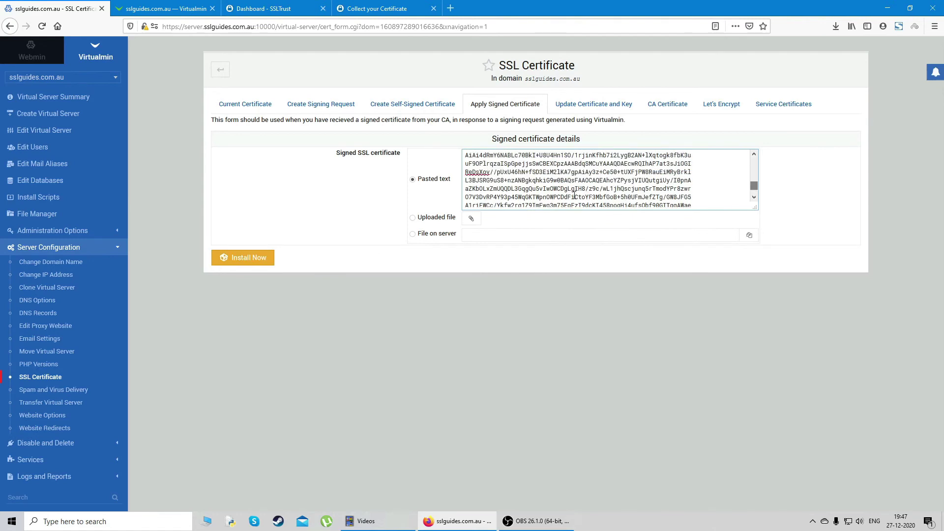
left_click(247, 261)
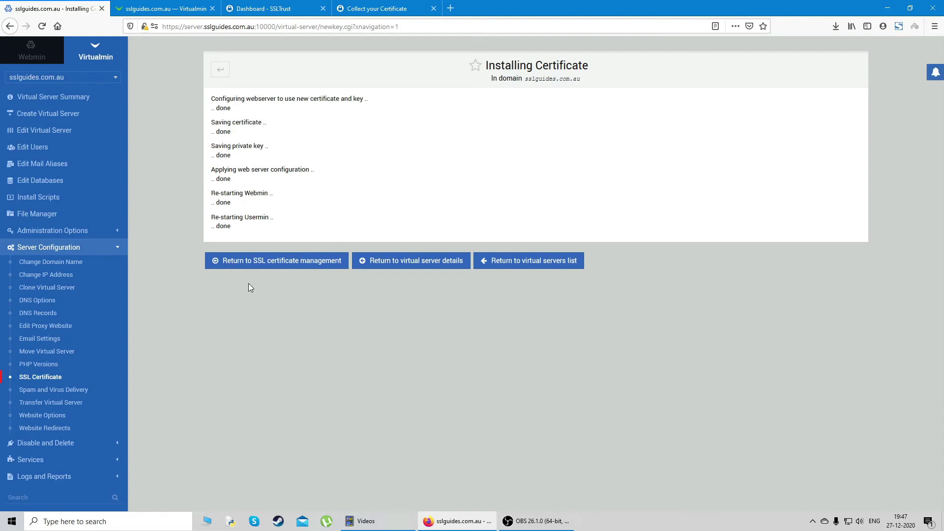
Set the CA Certificate source to Pasted certificate text
left_click(311, 267)
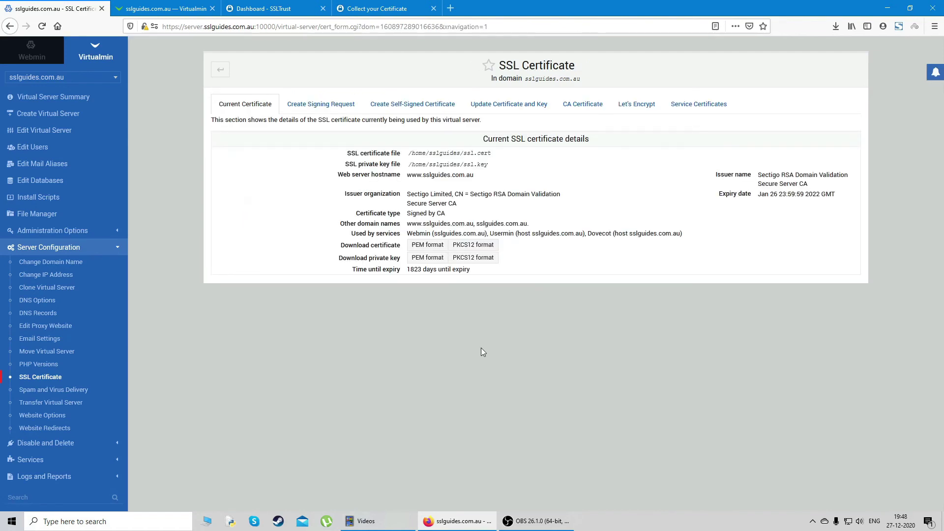
left_click(585, 105)
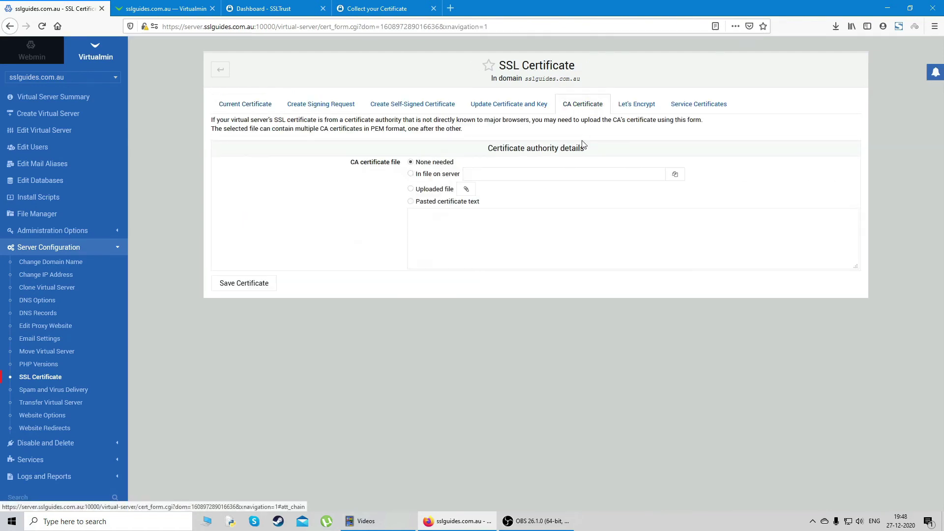
left_click(412, 202)
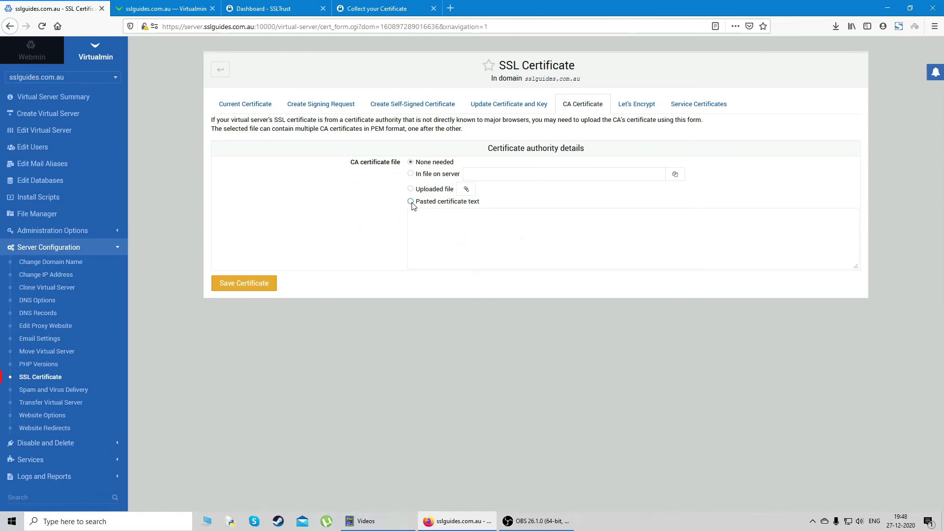
Paste the Sectigo intermediate certificate and save it as the CA certificate
left_click(386, 9)
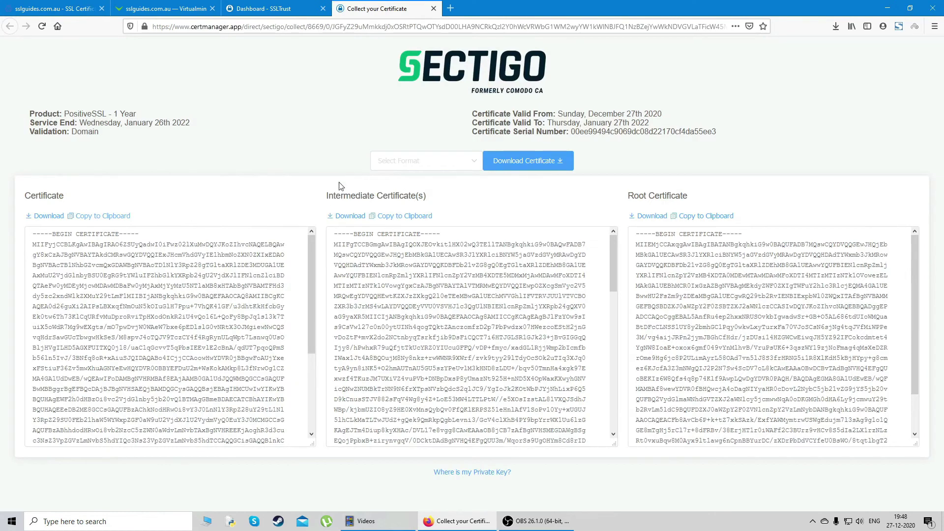
left_click(400, 218)
left_click(54, 9)
left_click(451, 213)
key("ctrl+v")
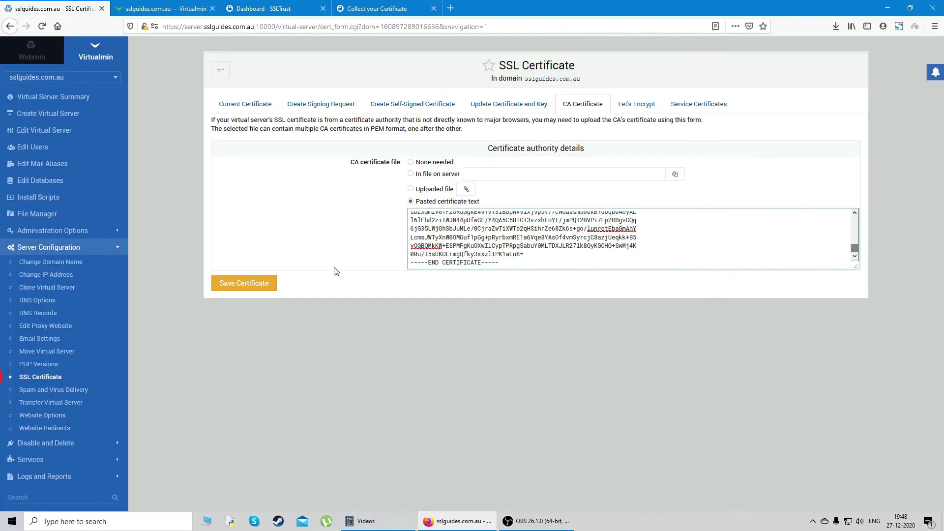
left_click(249, 288)
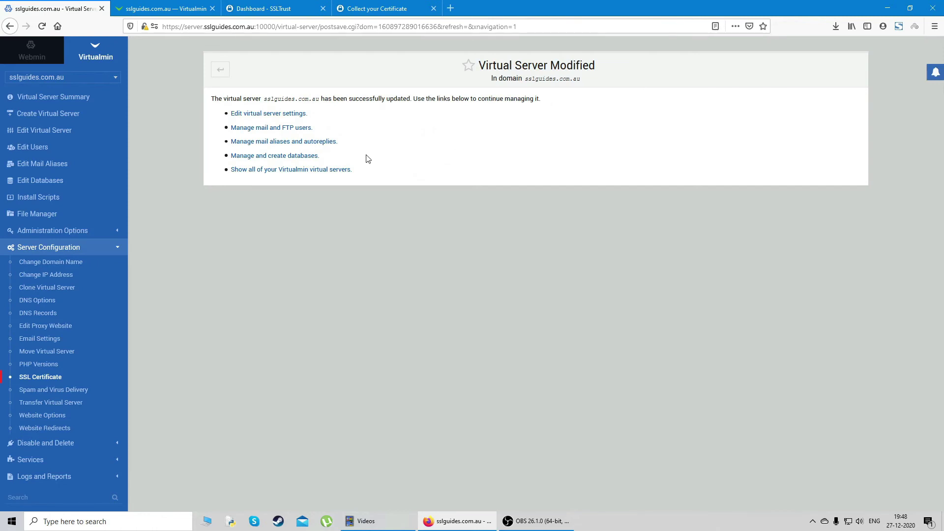
left_click(220, 71)
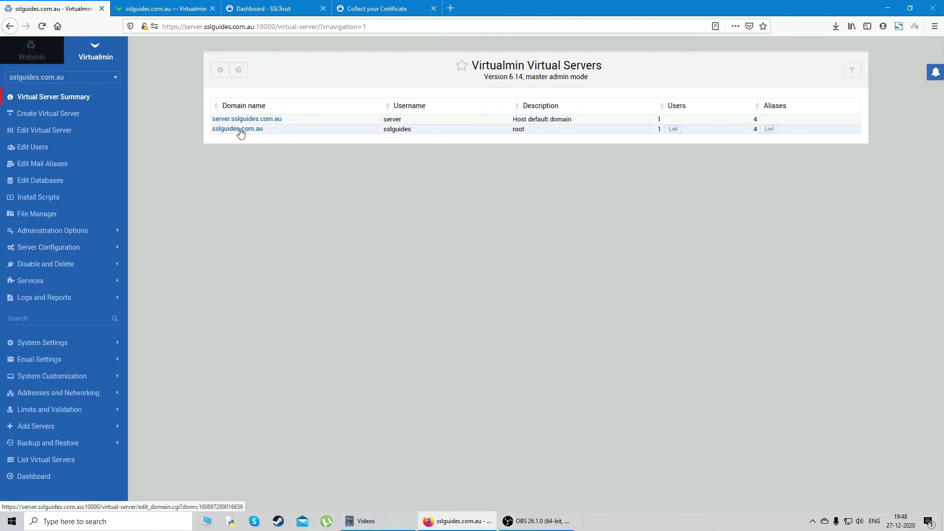
left_click(213, 8)
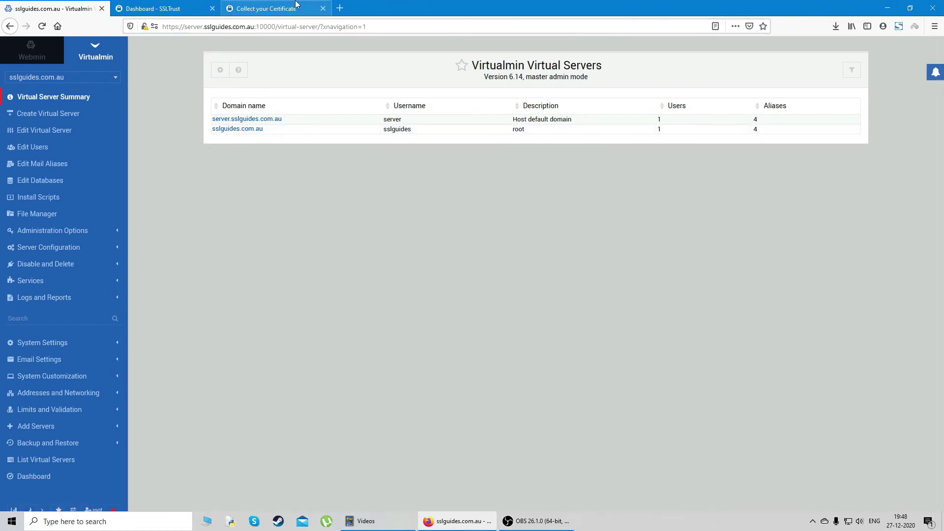
left_click(341, 7)
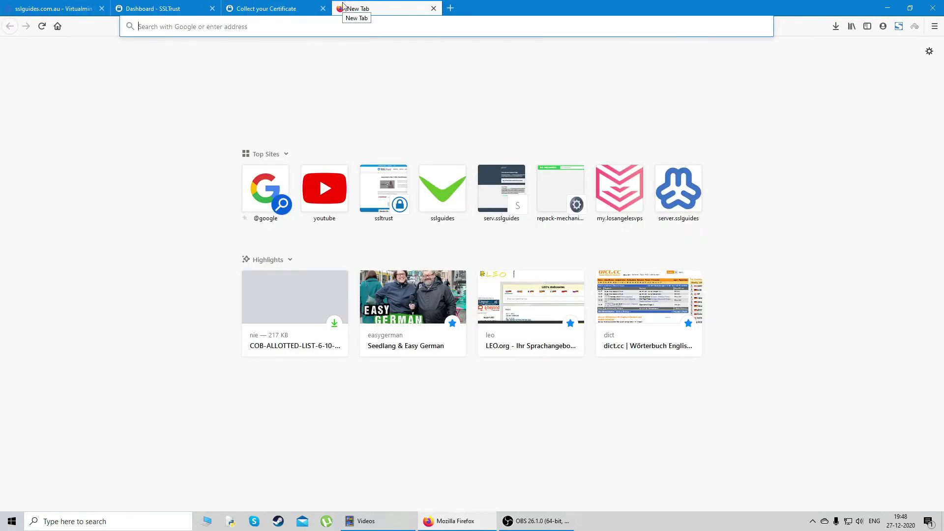
type("https://")
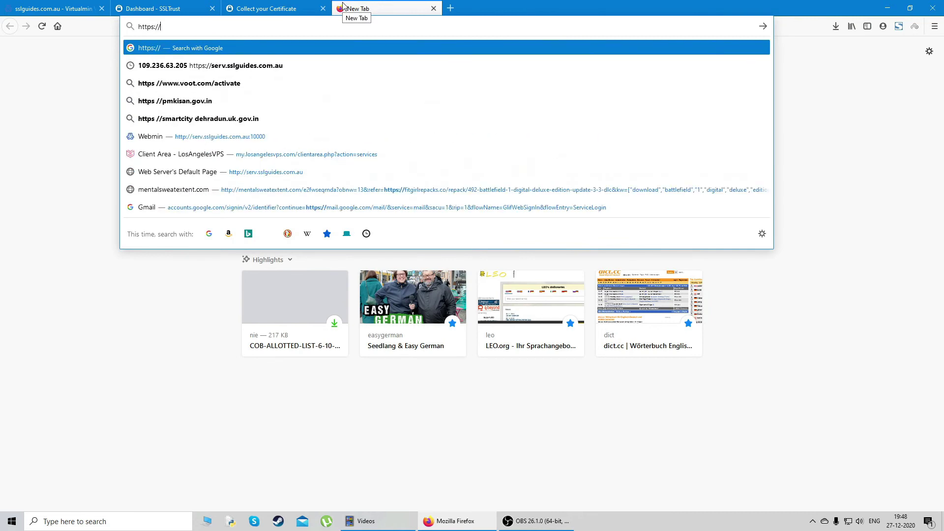
type("sslguides.com.au/")
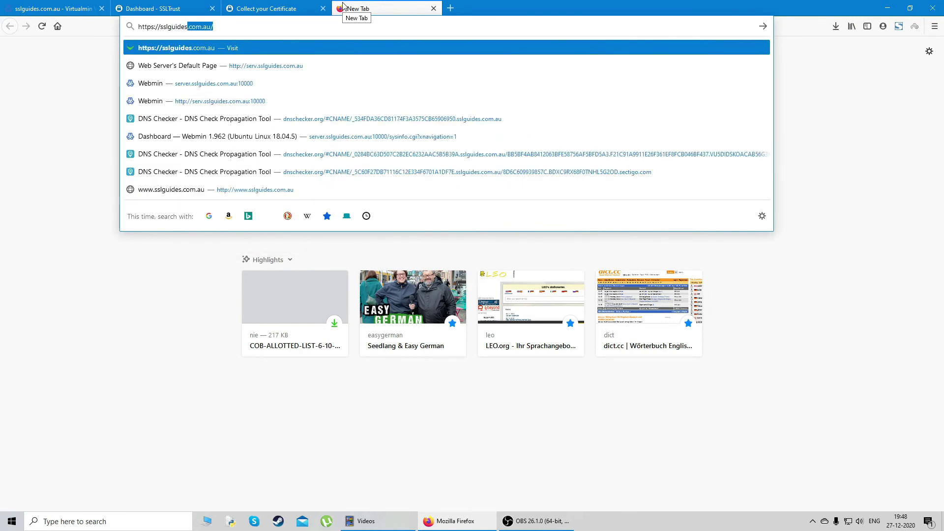
key("Return")
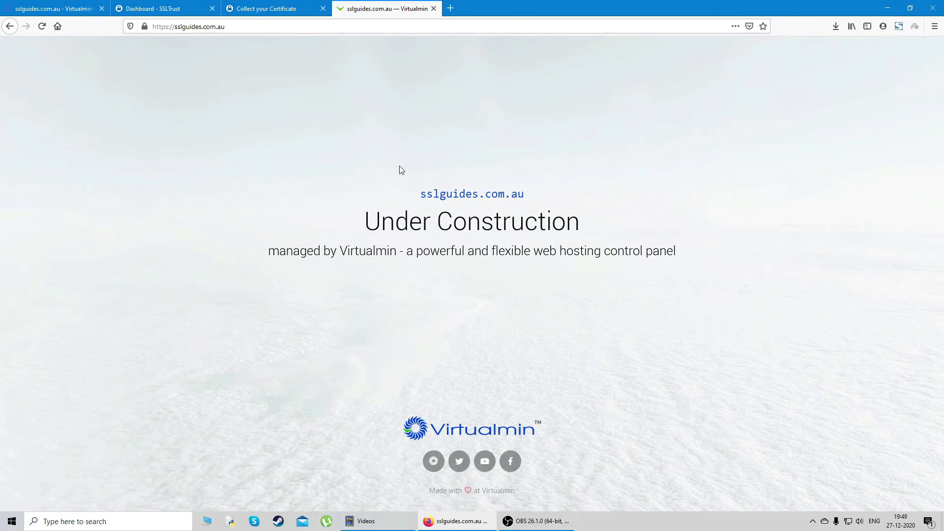
Confirm the site's connection is secure and verified by Sectigo Limited
left_click_drag(388, 177, 632, 310)
left_click(632, 310)
left_click(145, 26)
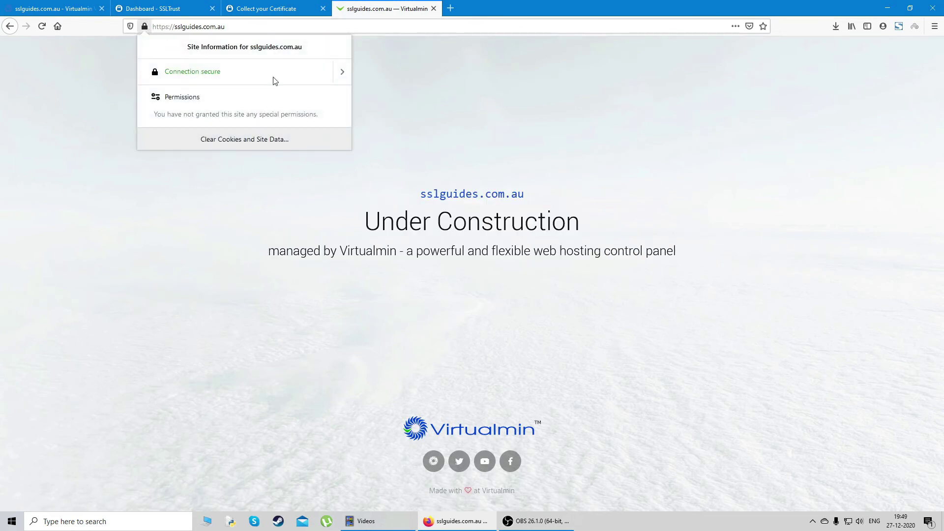
left_click(343, 74)
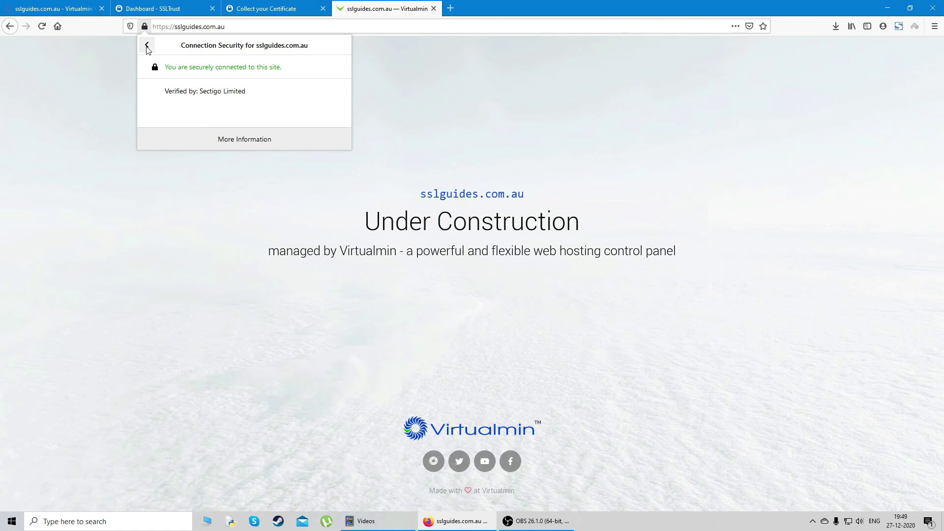
left_click(147, 47)
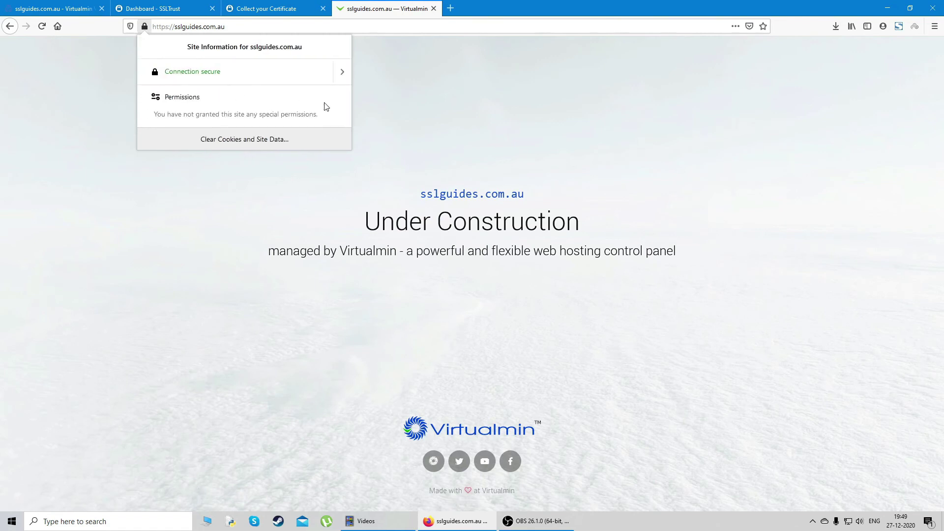
left_click(421, 112)
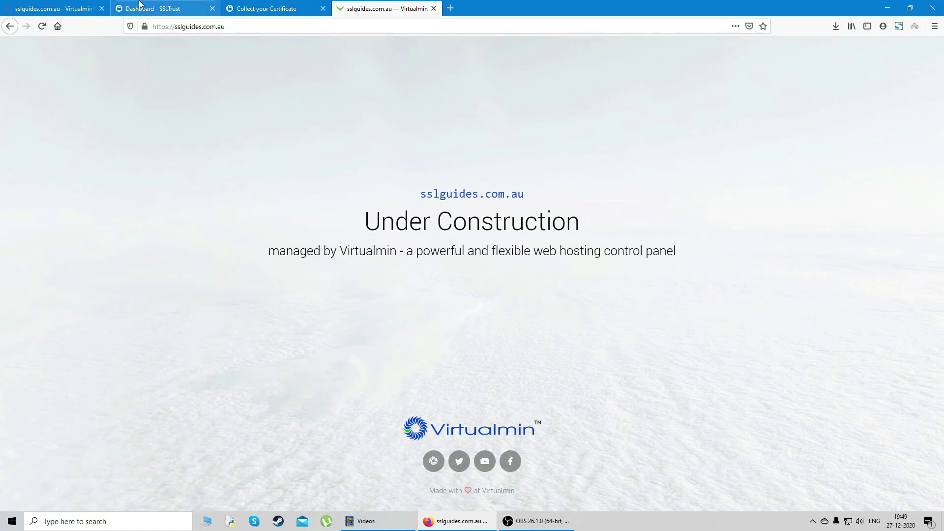
Reload sslguides.com.au over plain http instead of https, then return to the Virtualmin Virtual Servers list
left_click(70, 8)
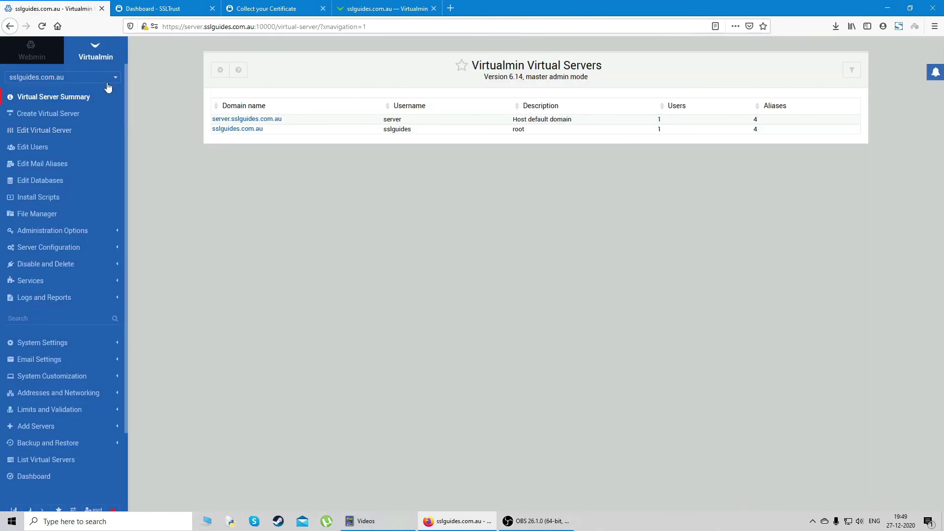
left_click(364, 9)
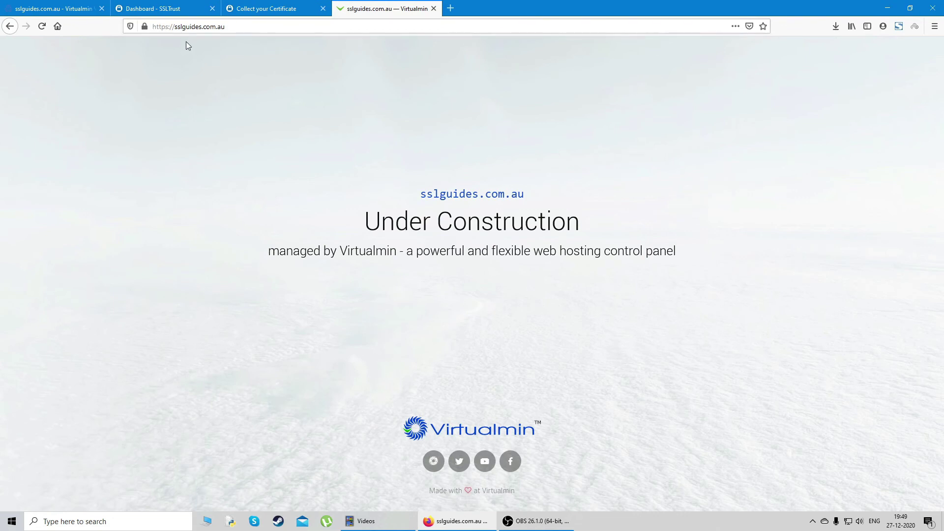
left_click(66, 9)
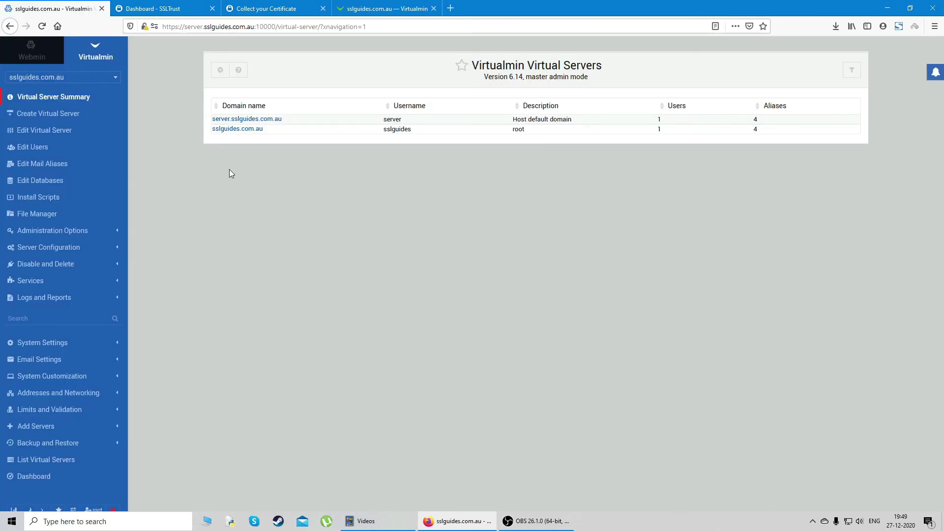
left_click(387, 7)
left_click(173, 27)
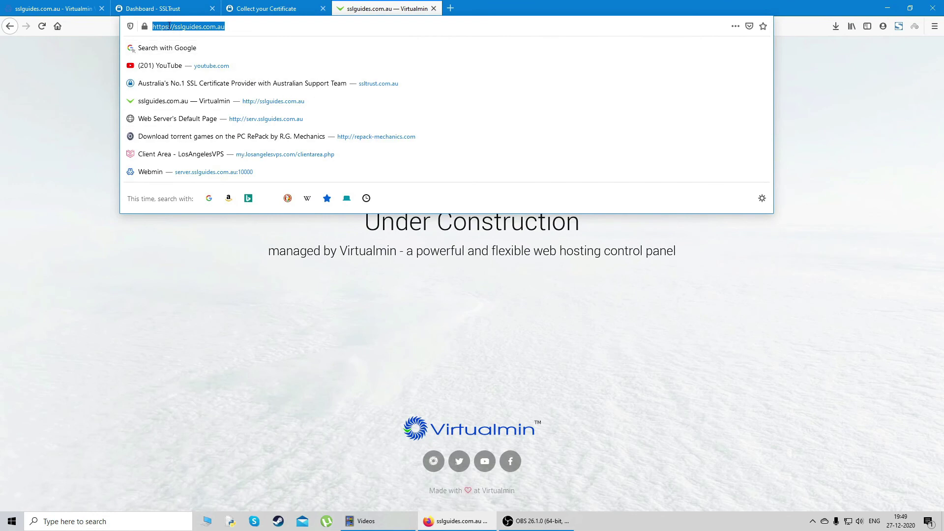
left_click(169, 26)
key("Return")
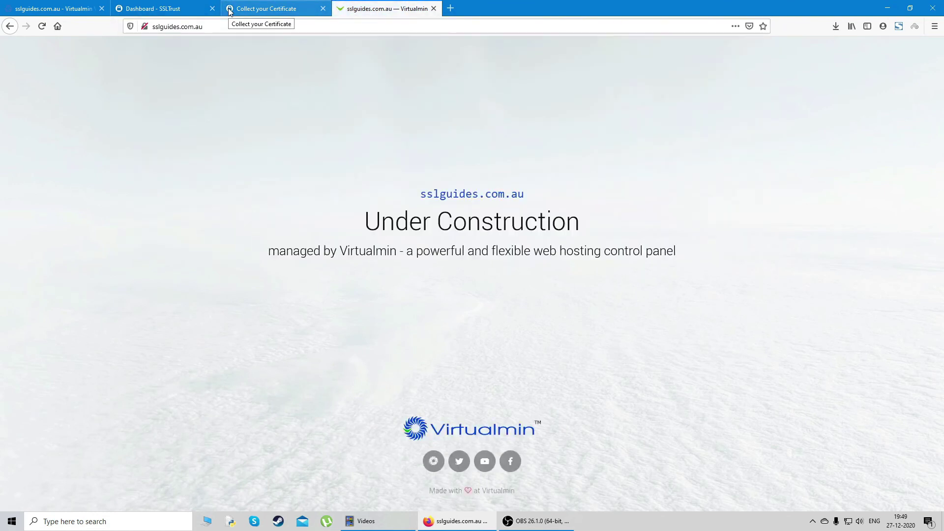
left_click(209, 27)
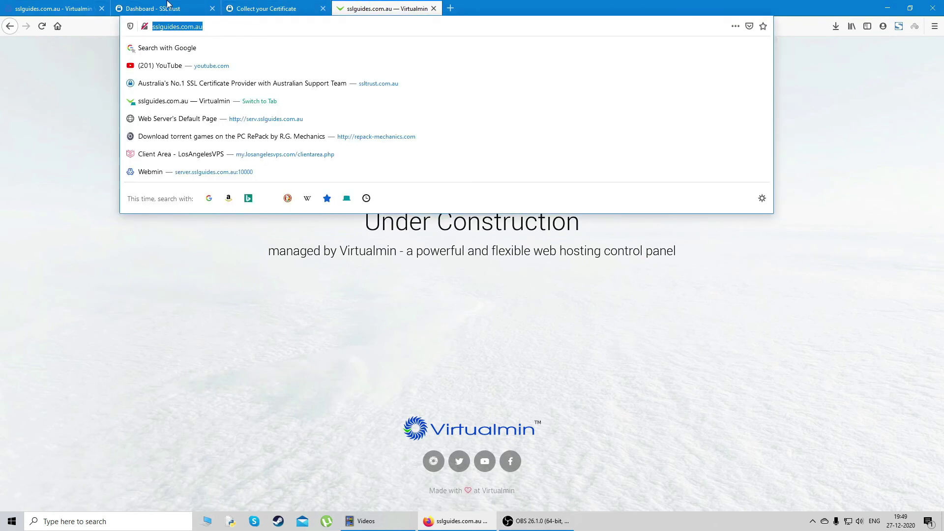
left_click(73, 6)
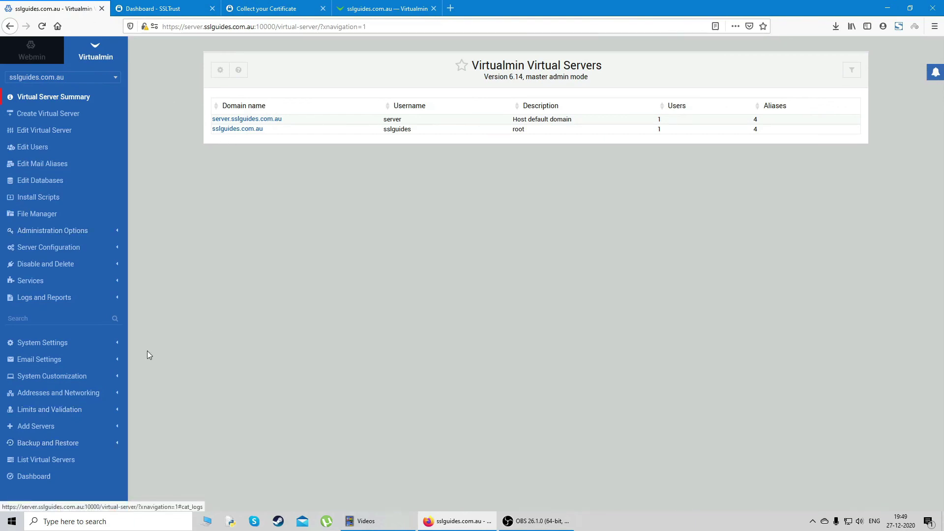
Set 'Redirect all requests to SSL site?' to Yes in sslguides.com.au's Website Options and save
left_click(87, 249)
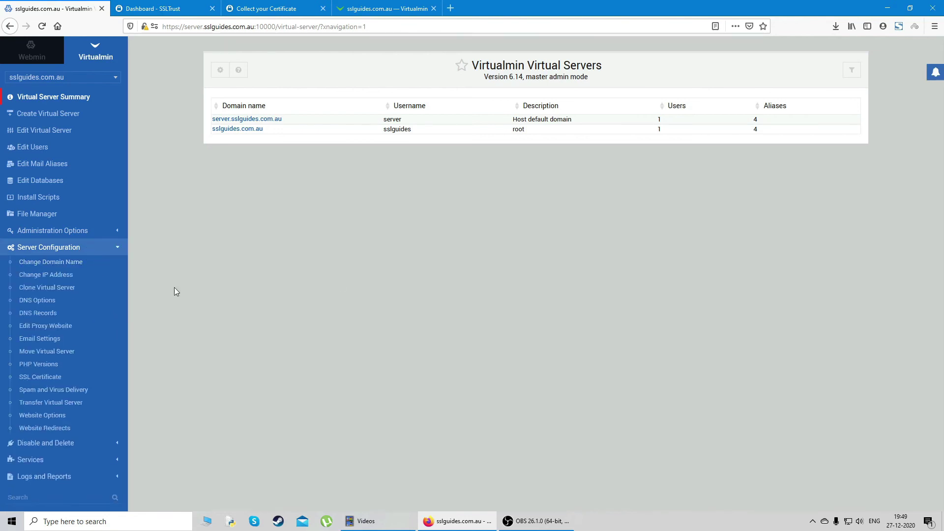
scroll(63, 359, "down", 1)
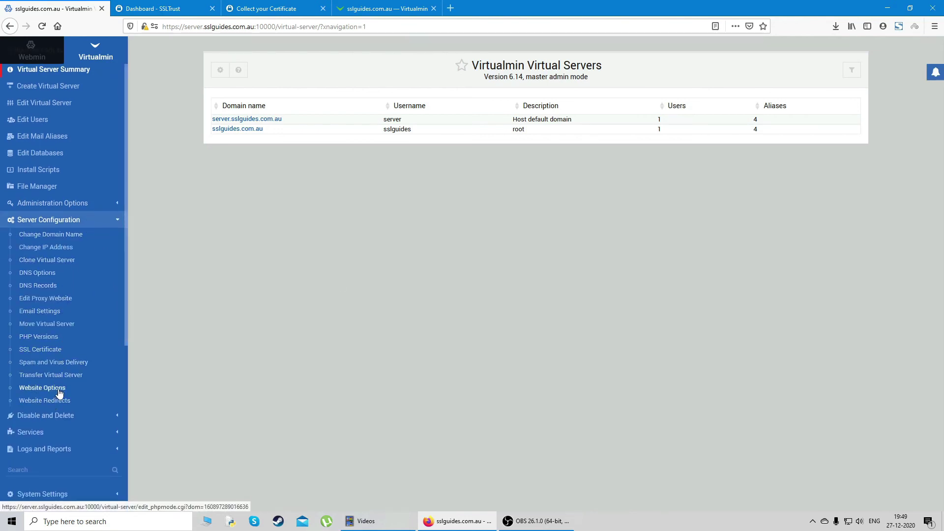
left_click(59, 392)
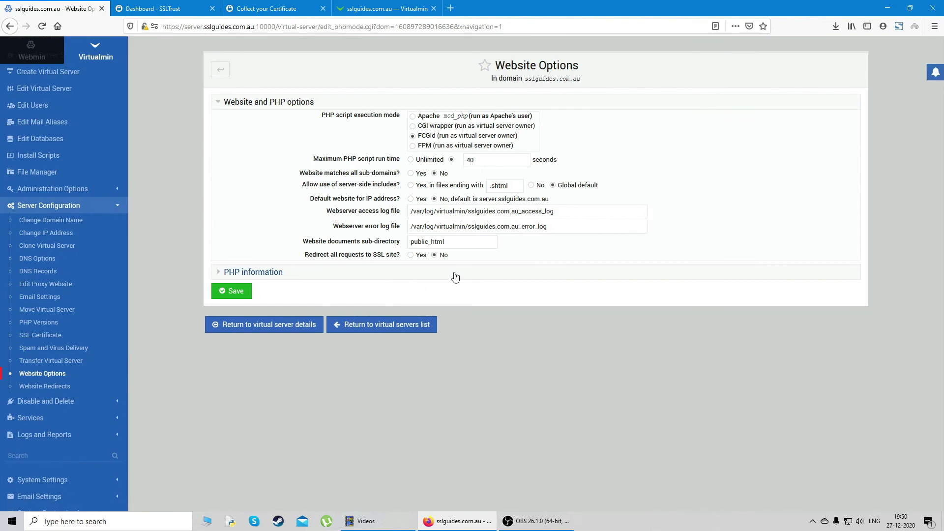
left_click(411, 255)
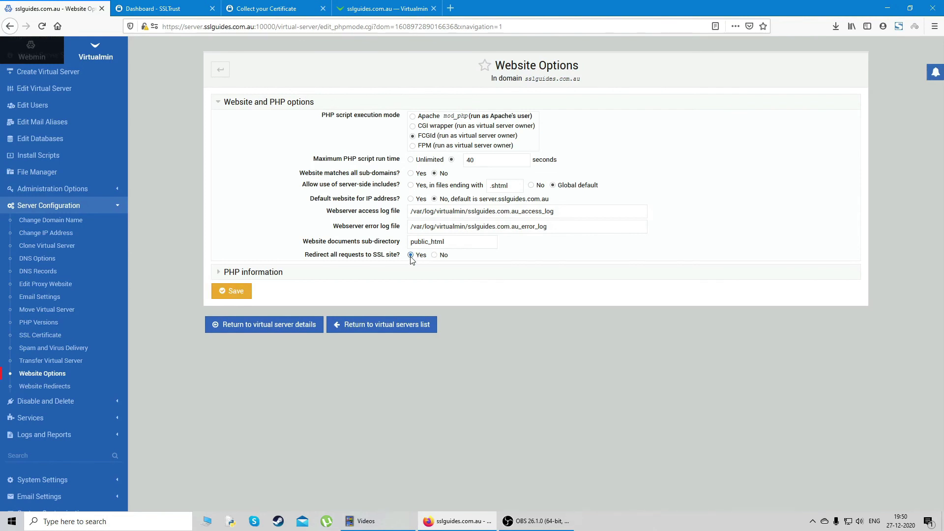
left_click(231, 291)
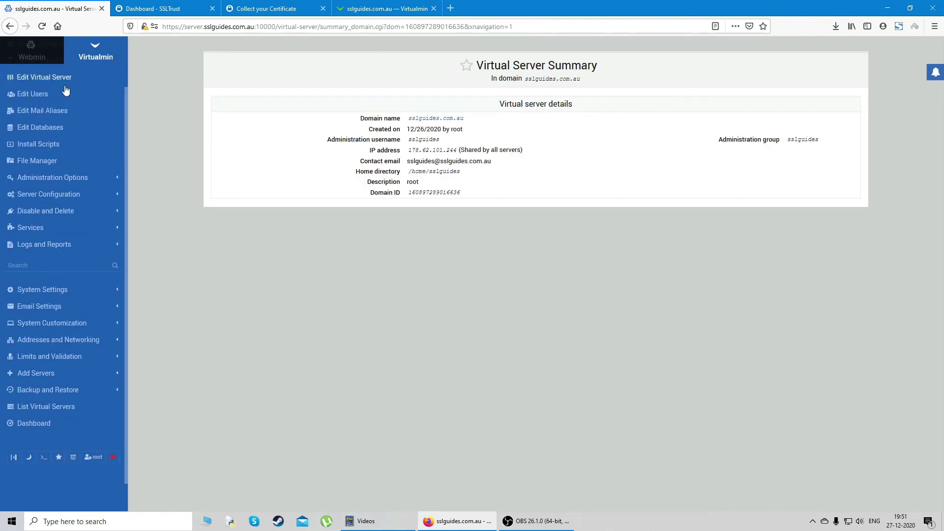
Review Webmin's Usermin Configuration SSL Encryption settings, then switch back to Virtualmin
left_click(38, 47)
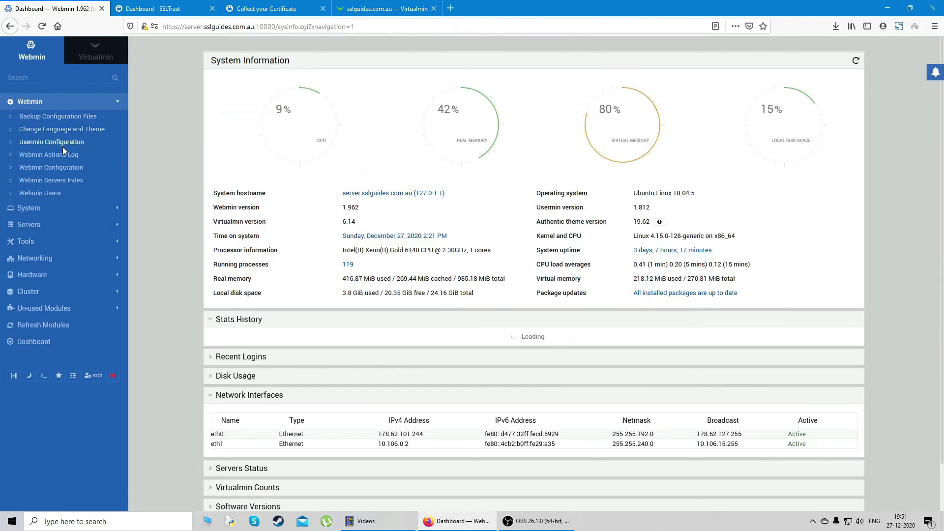
left_click(71, 145)
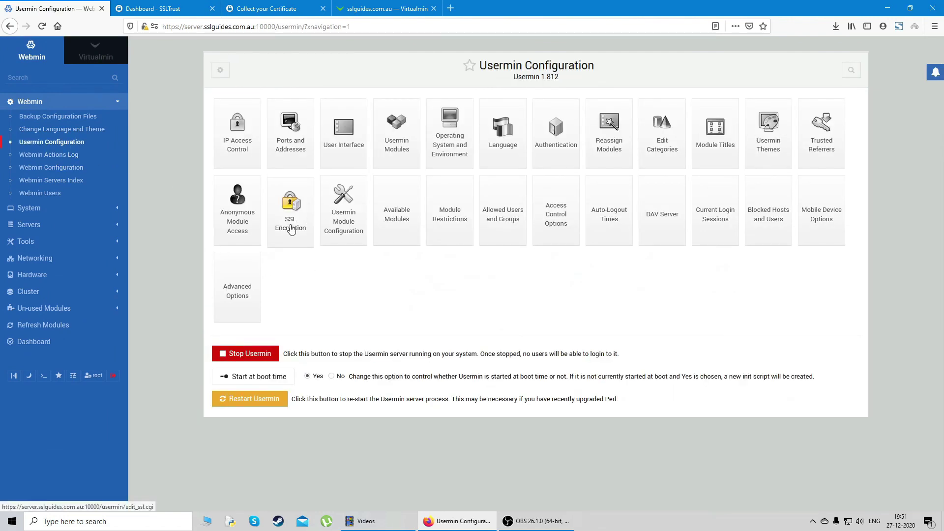
left_click(290, 222)
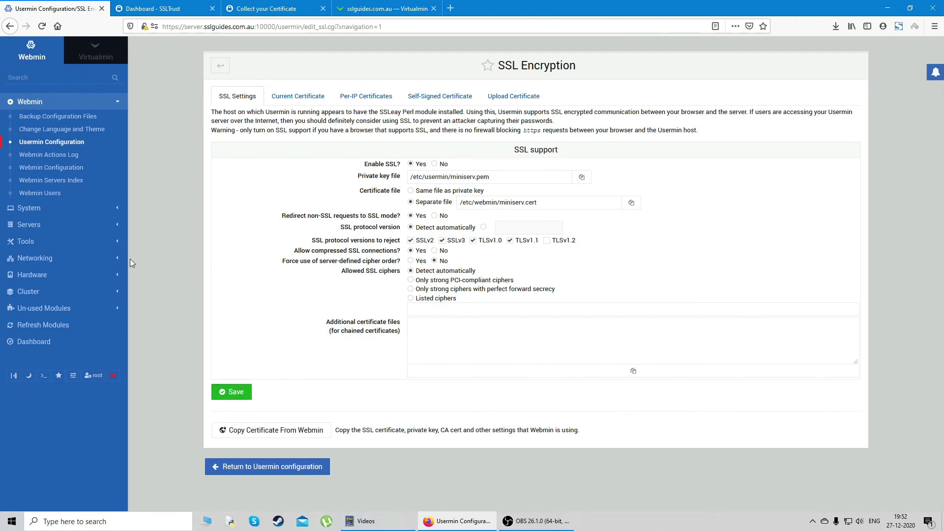
left_click(95, 57)
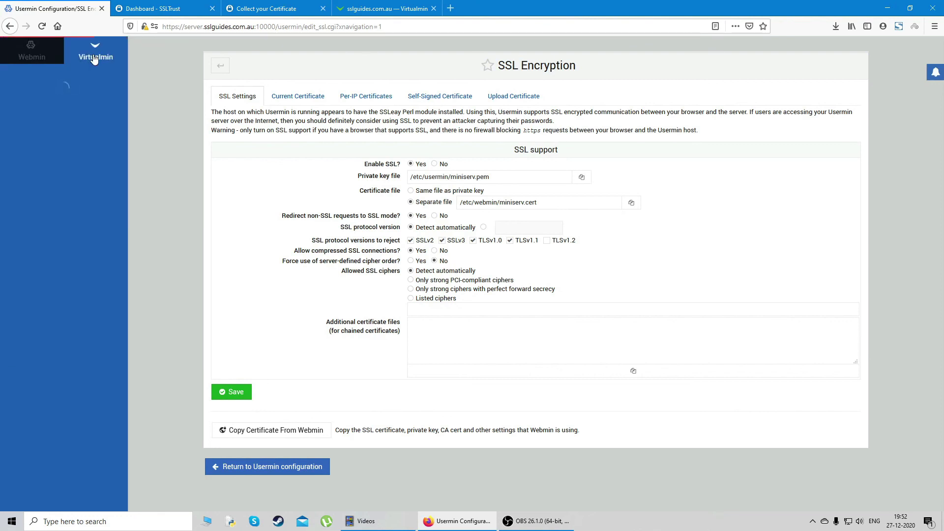
left_click(451, 9)
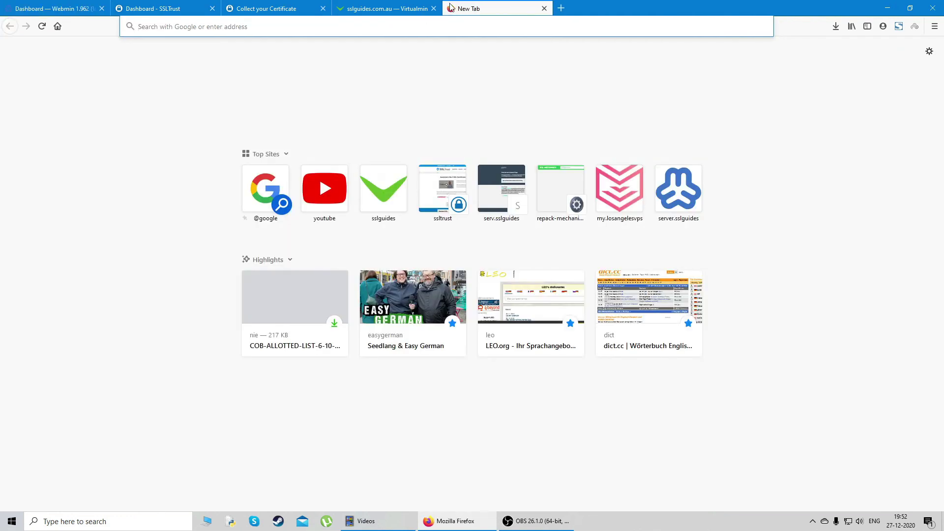
type("ssl")
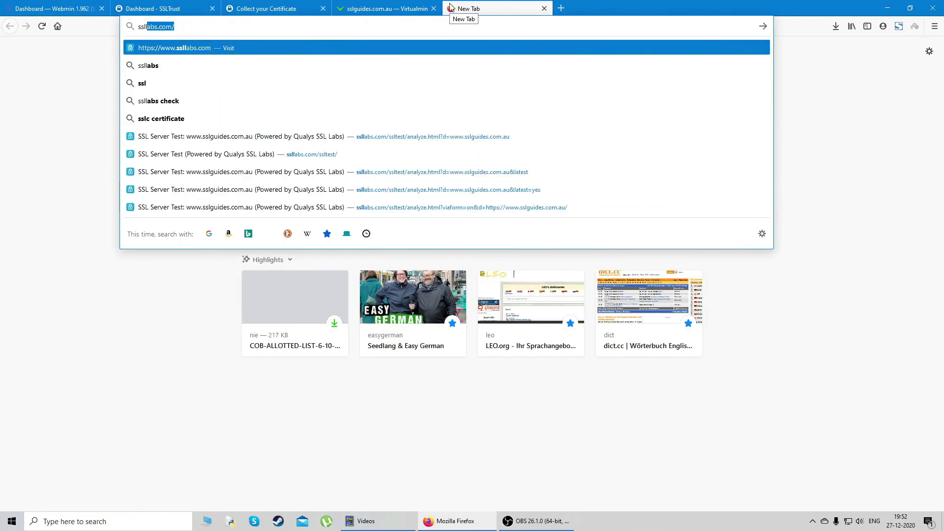
type("labs.com")
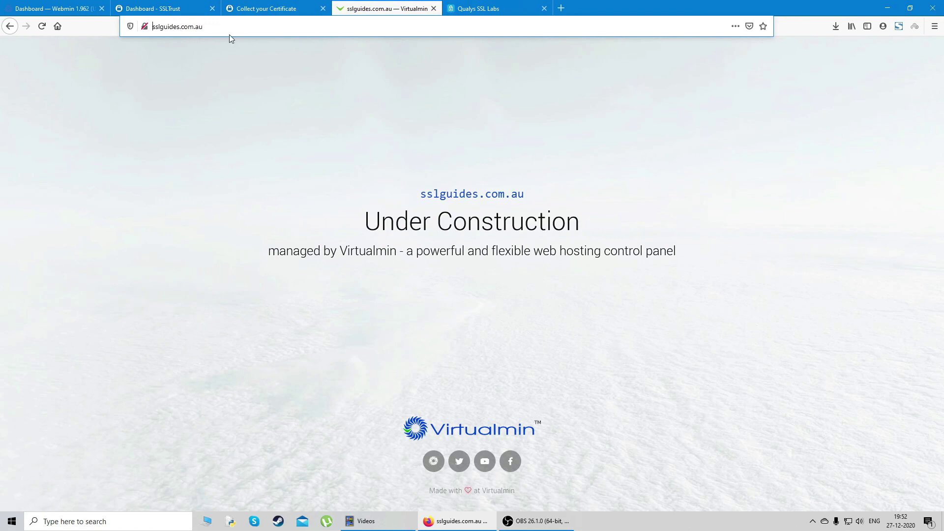
type("https:")
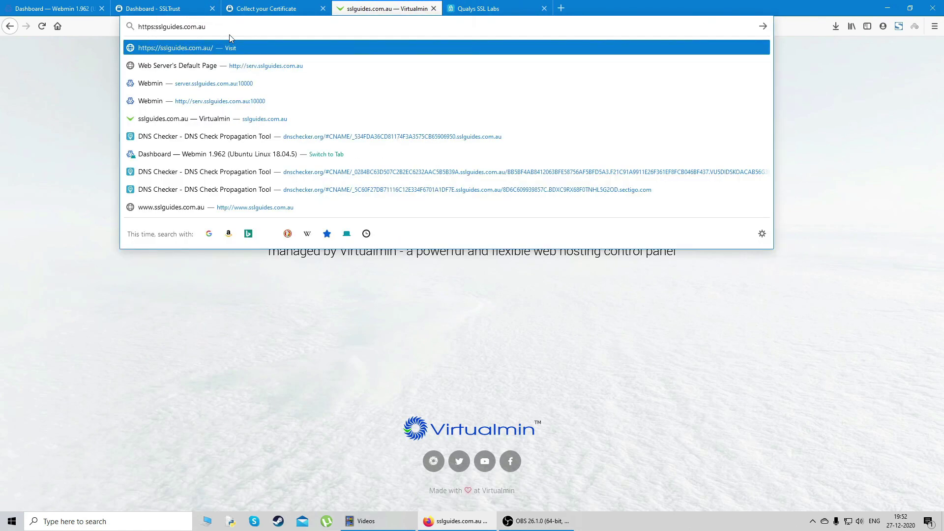
type("//")
key("Return")
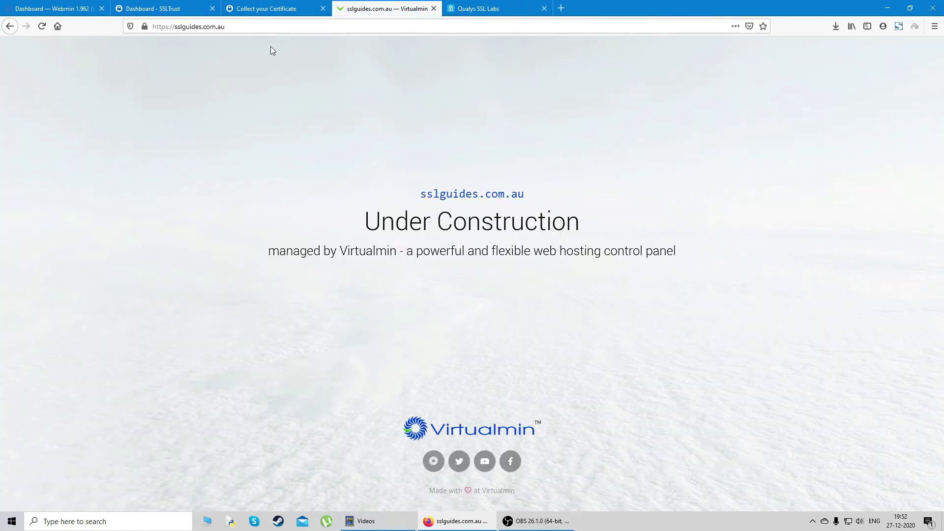
left_click(235, 27)
key("ctrl+c")
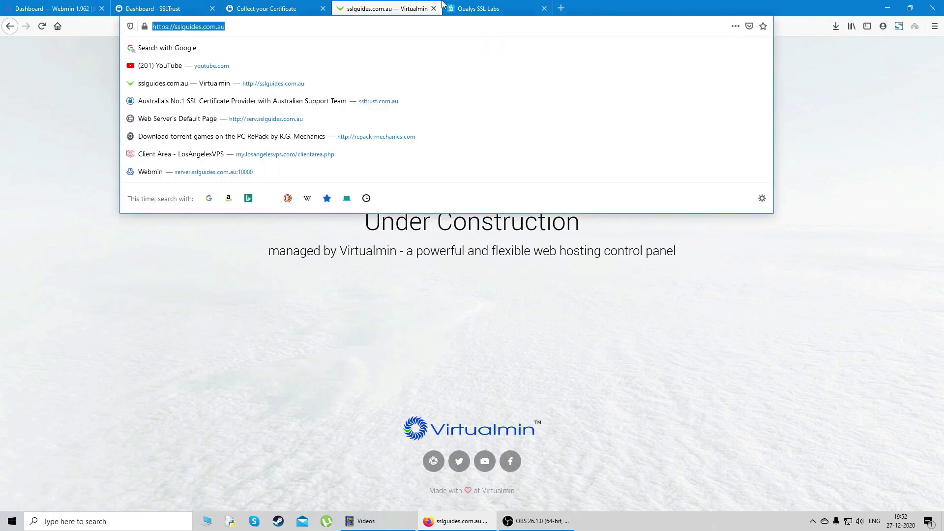
left_click(457, 6)
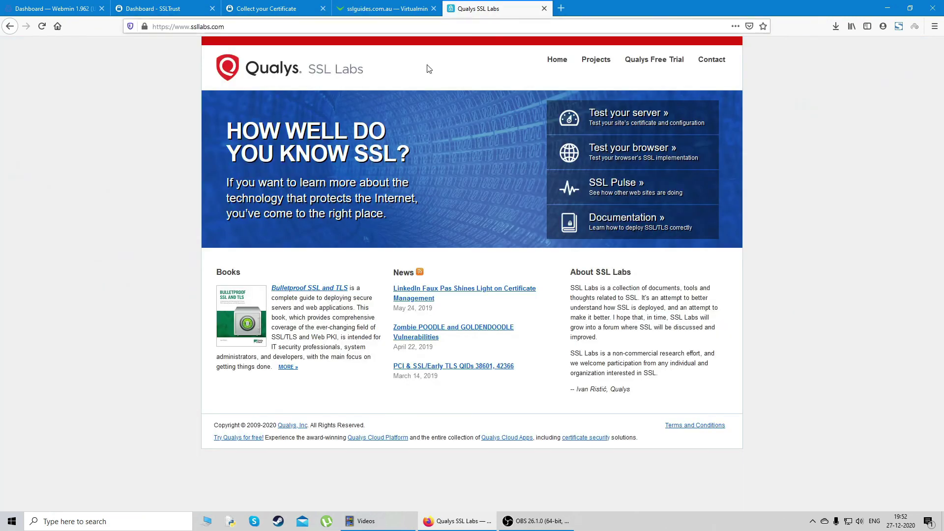
left_click(636, 119)
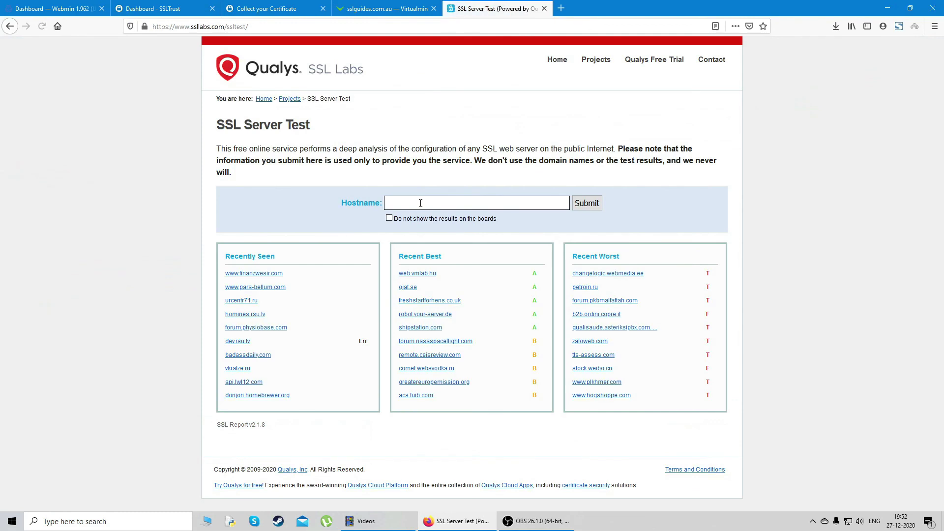
left_click(421, 203)
key("ctrl+v")
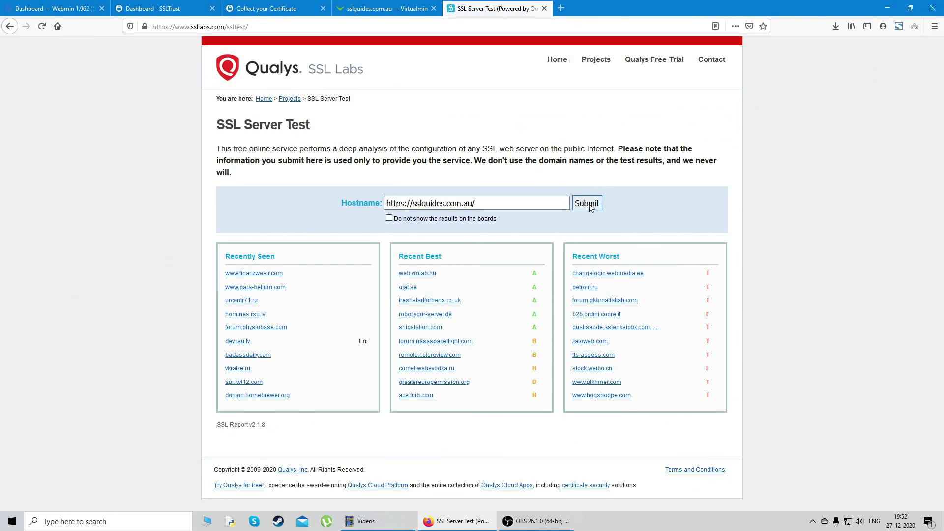
Submit the sslguides.com.au test and scroll the SSL Report showing an overall A grade
left_click(588, 204)
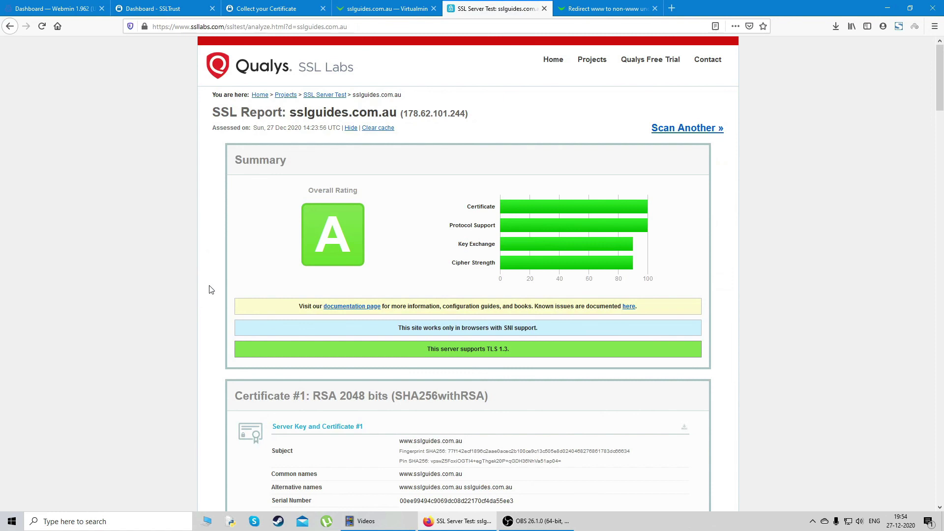
left_click_drag(941, 86, 943, 79)
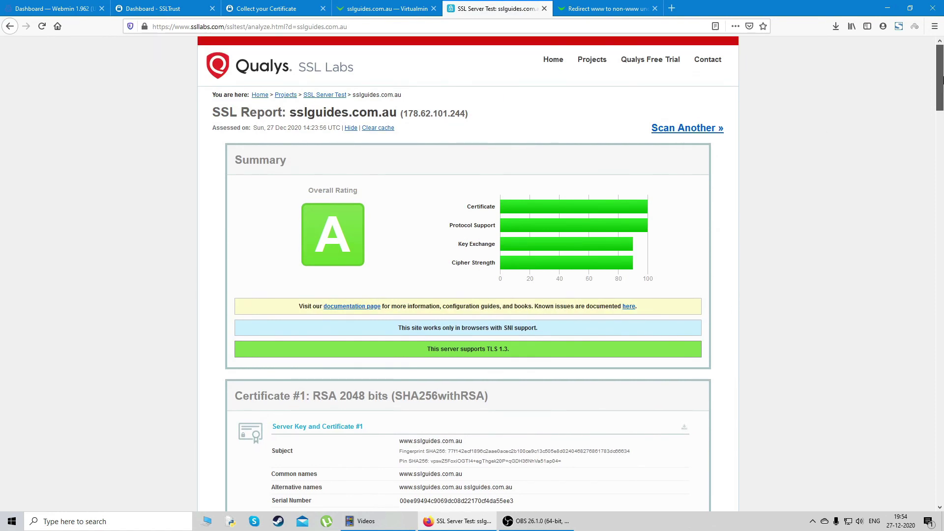
left_click_drag(943, 86, 936, 232)
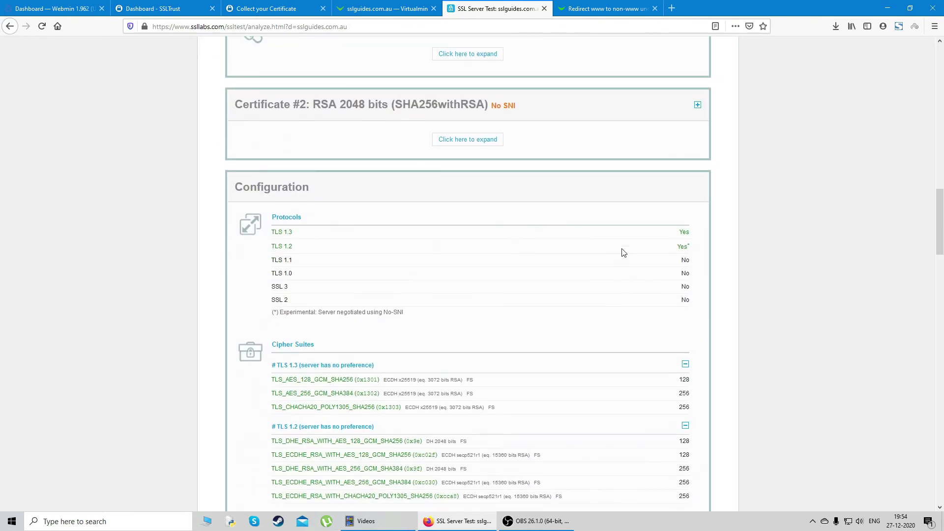
left_click_drag(943, 231, 938, 71)
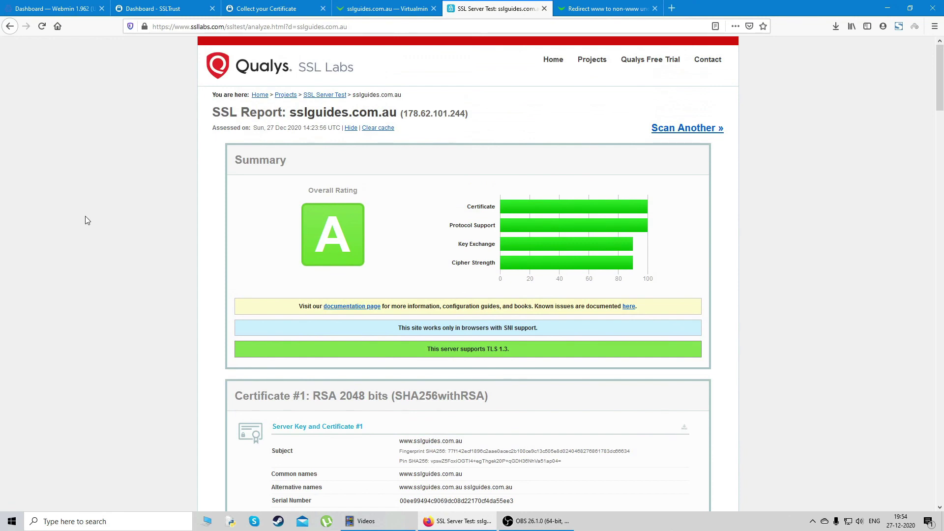